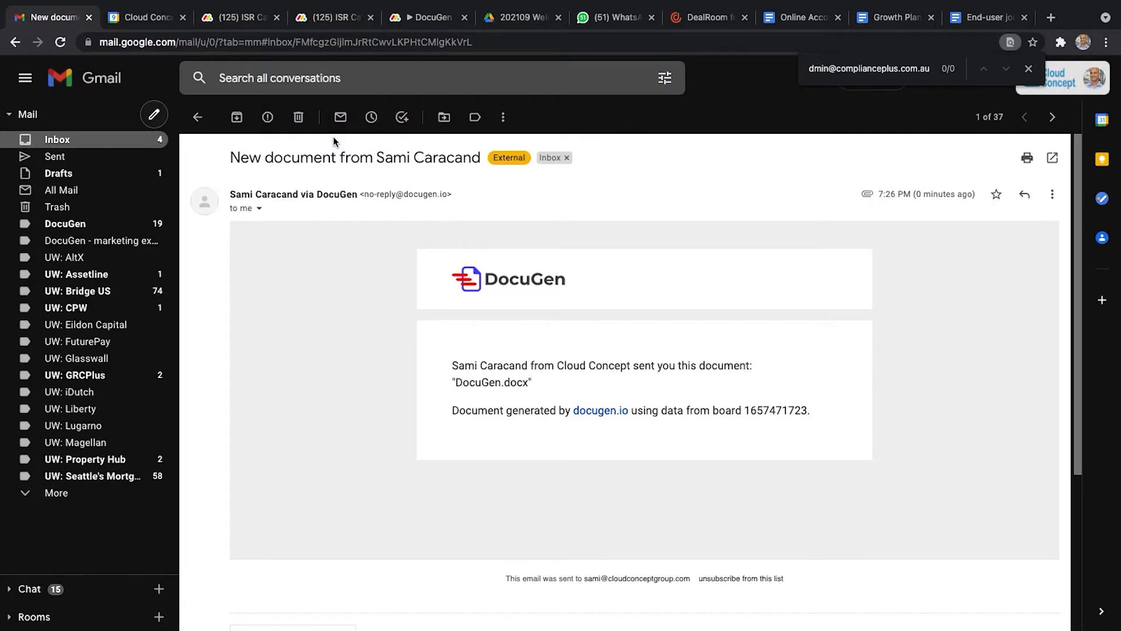
- Open the emailed attachment DocuGen.docx in Word and review the offer letter's recipient details, body text and benefits table
{"action": "scroll", "coordinate": [334, 140], "scroll_direction": "down", "scroll_amount": 4}
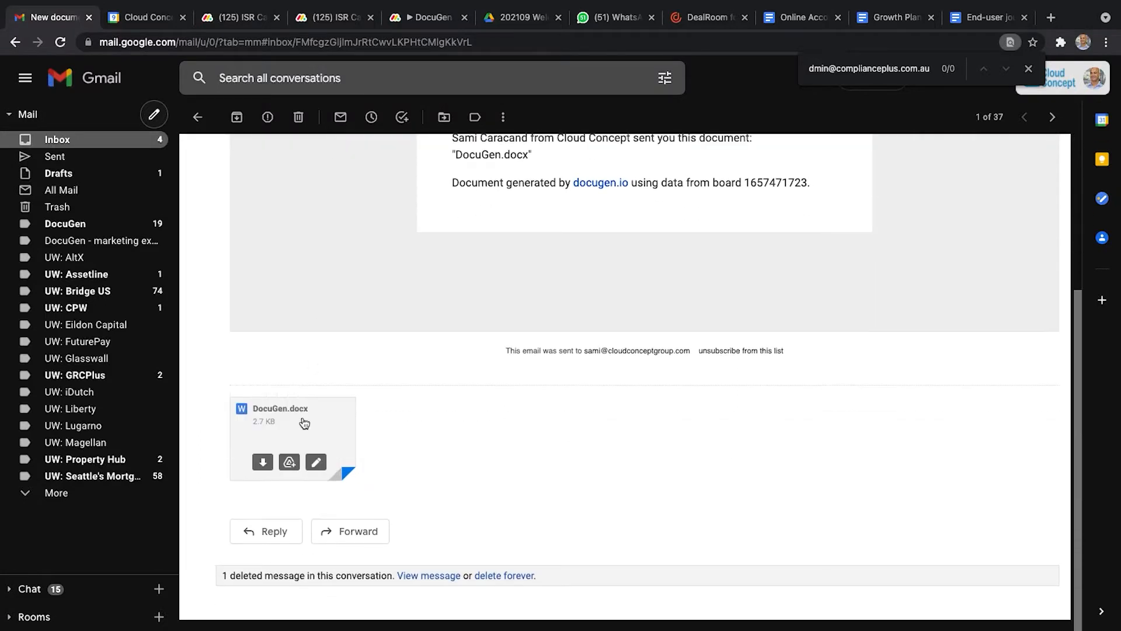
{"action": "left_click", "coordinate": [303, 417]}
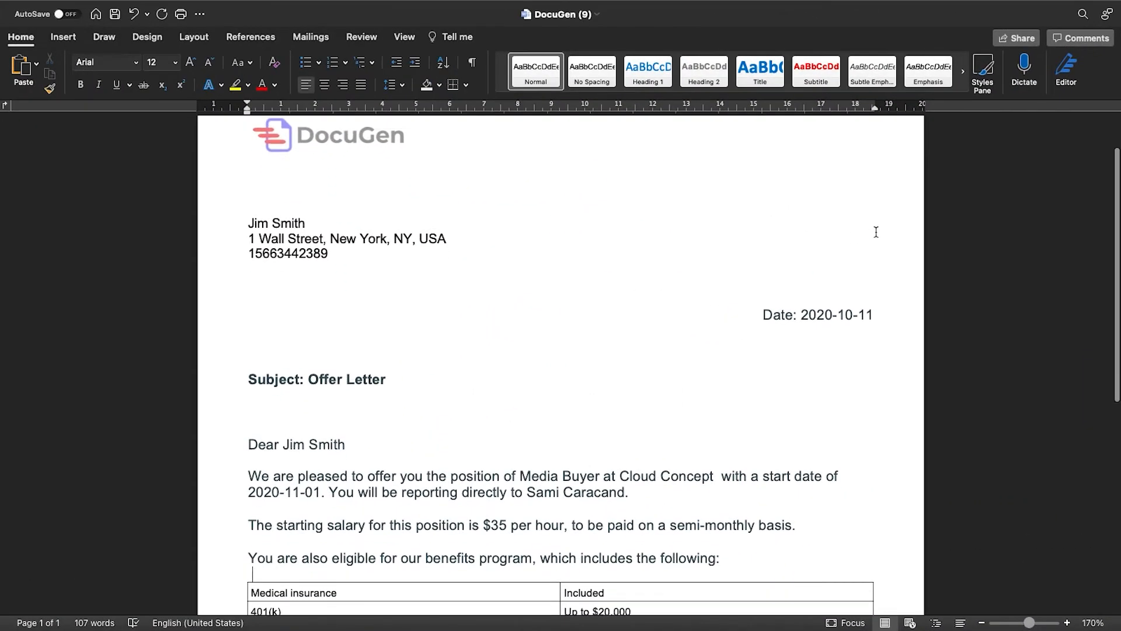
{"action": "scroll", "coordinate": [876, 232], "scroll_direction": "down", "scroll_amount": 5}
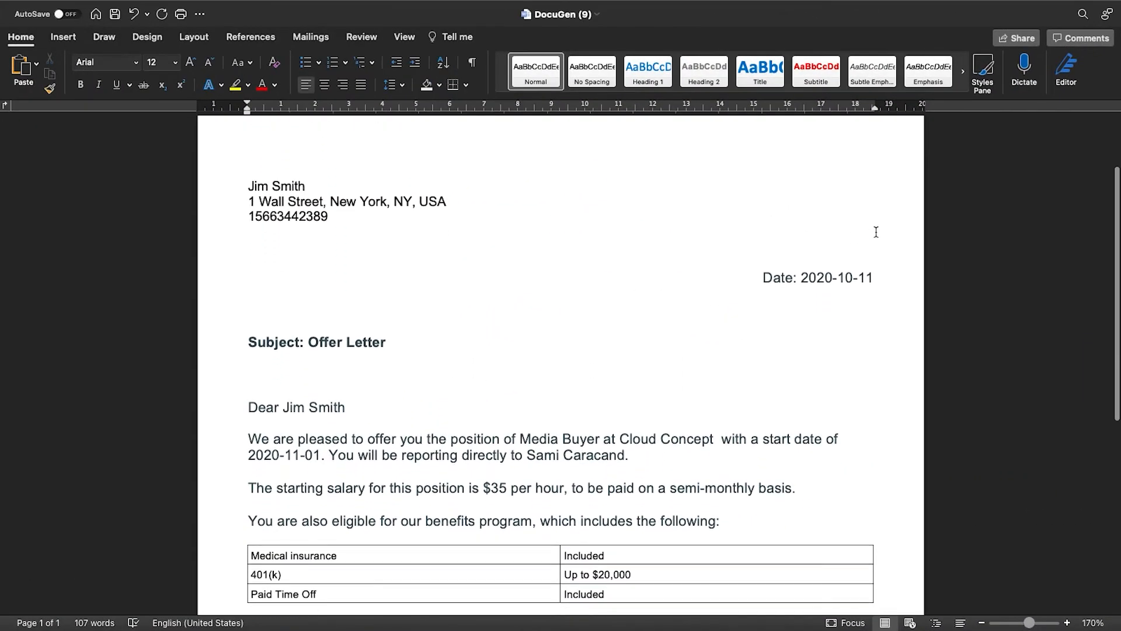
{"action": "scroll", "coordinate": [875, 232], "scroll_direction": "up", "scroll_amount": 7}
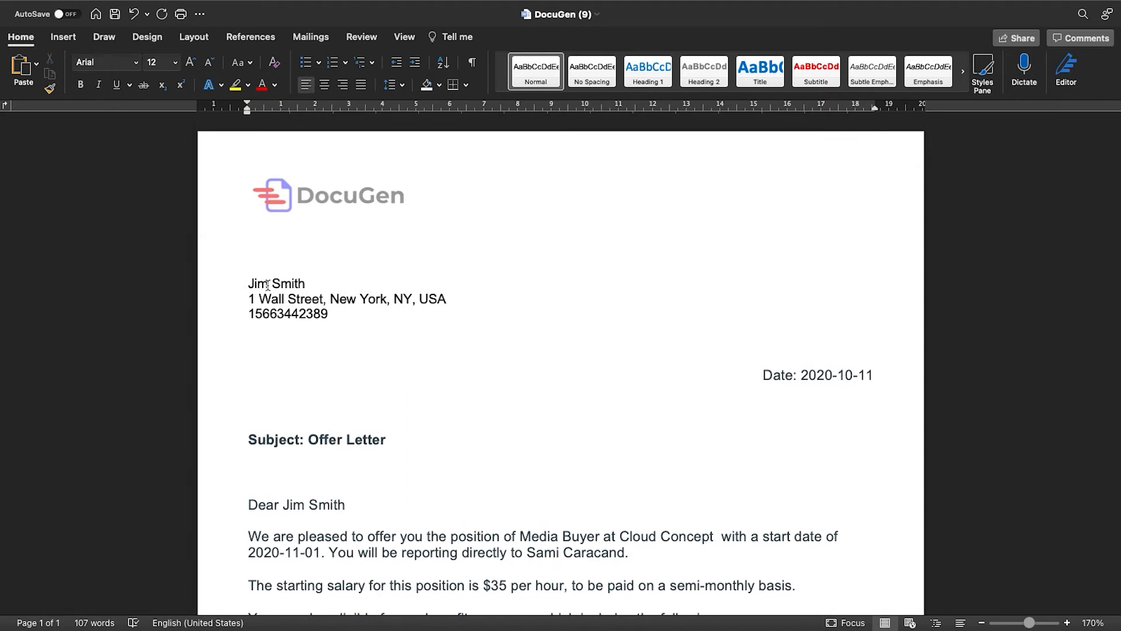
{"action": "left_click_drag", "start_coordinate": [247, 284], "coordinate": [453, 295]}
{"action": "left_click_drag", "start_coordinate": [249, 314], "coordinate": [325, 313]}
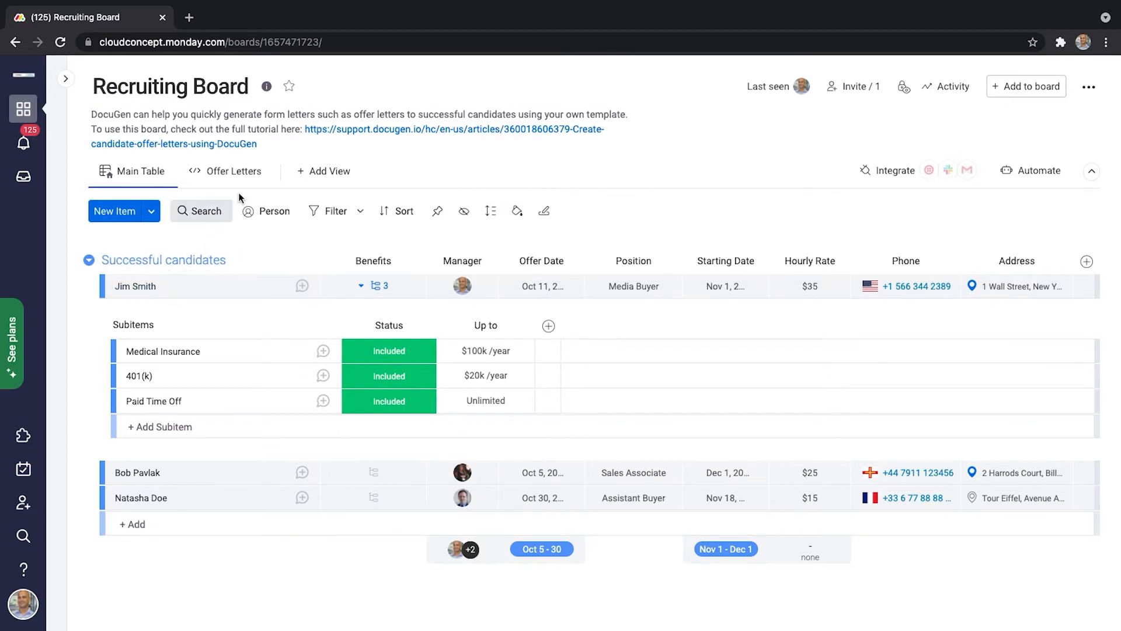
- In monday.com, request the list of placeholders from the settings of the Recruiting Board's Offer Letters view
{"action": "left_click", "coordinate": [242, 173]}
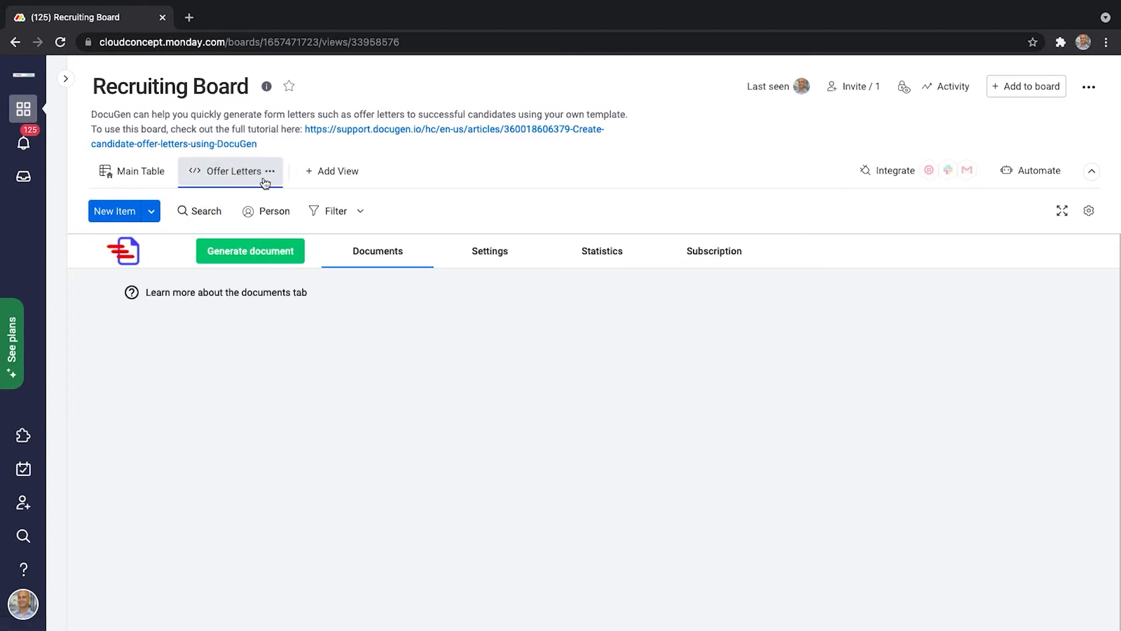
{"action": "left_click", "coordinate": [496, 263]}
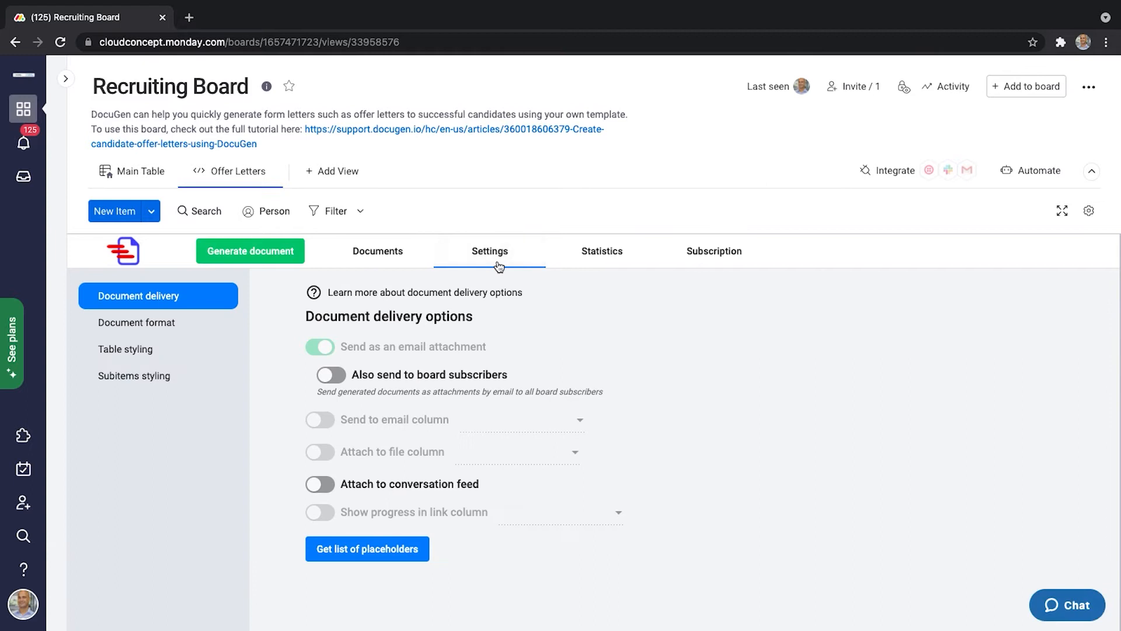
{"action": "left_click", "coordinate": [386, 560]}
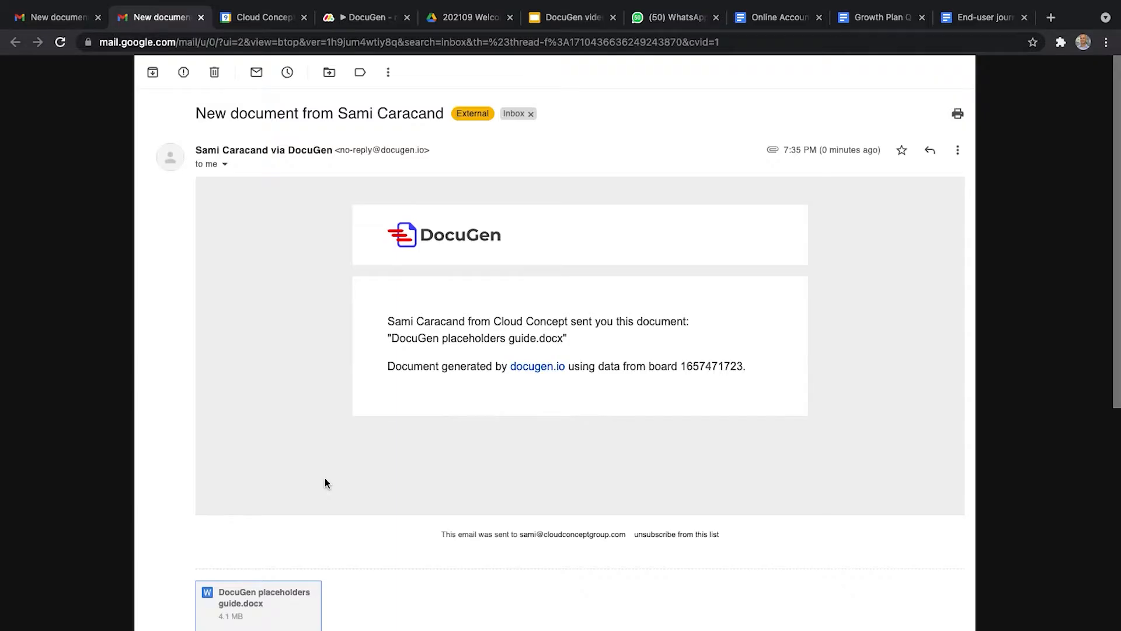
- In Gmail, open the attachment DocuGen placeholders guide.docx and examine its table, subitem and column placeholders
{"action": "scroll", "coordinate": [326, 483], "scroll_direction": "down", "scroll_amount": 2}
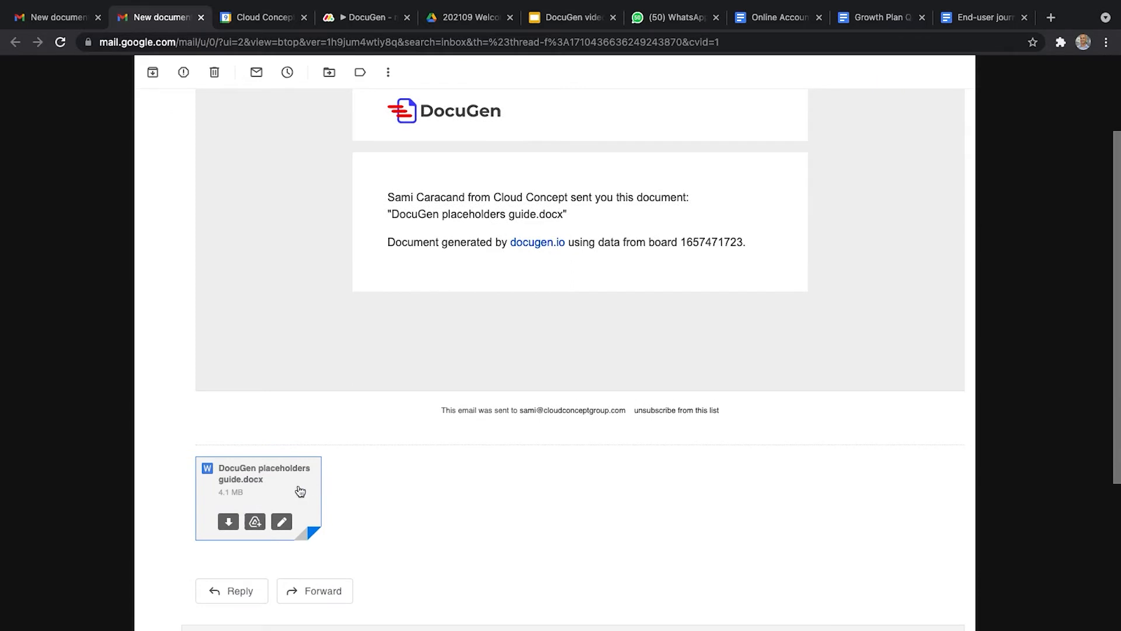
{"action": "left_click", "coordinate": [299, 486]}
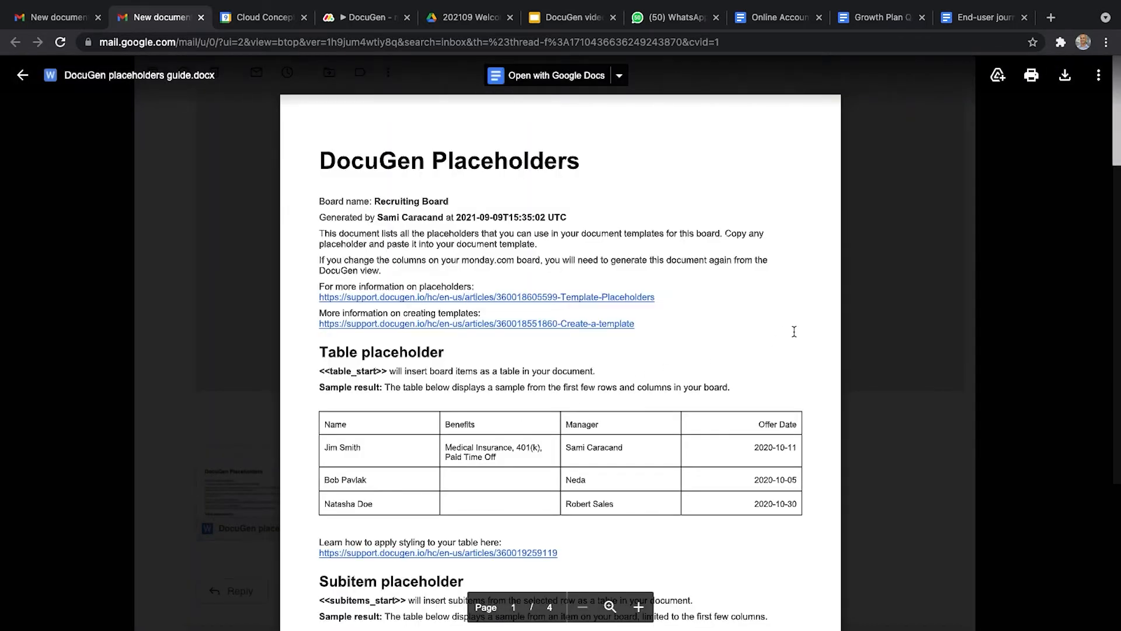
{"action": "scroll", "coordinate": [794, 335], "scroll_direction": "down", "scroll_amount": 5}
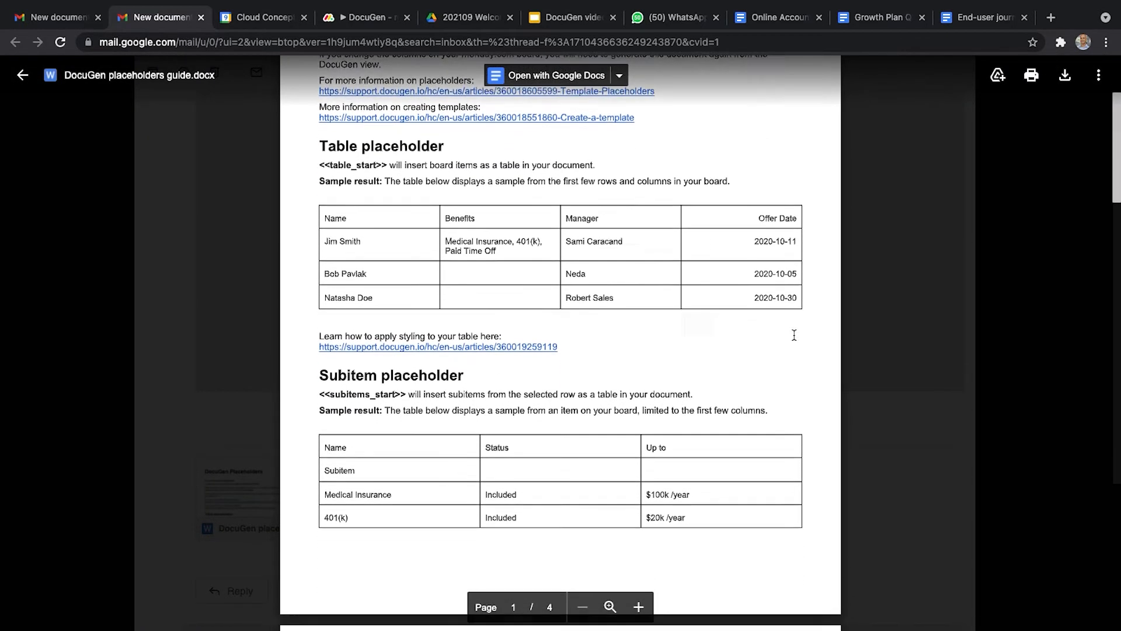
{"action": "scroll", "coordinate": [794, 335], "scroll_direction": "down", "scroll_amount": 11}
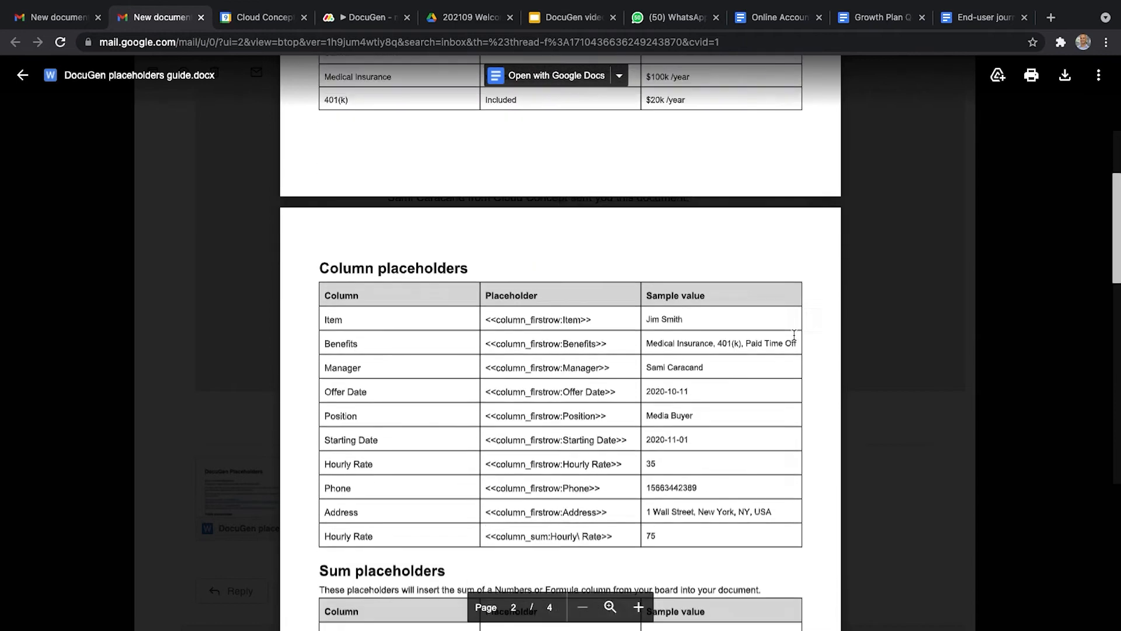
{"action": "scroll", "coordinate": [794, 335], "scroll_direction": "down", "scroll_amount": 4}
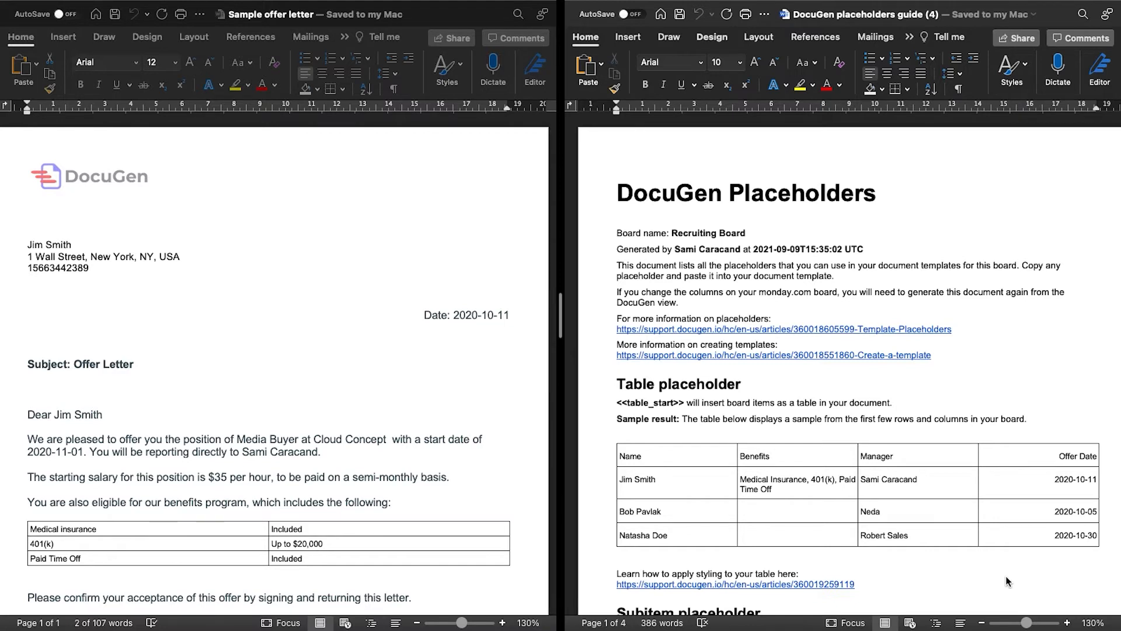
- In Word, copy the <<column_firstrow:Item>> placeholder for the greeting's candidate name from the guide's Column placeholders table
{"action": "left_click", "coordinate": [156, 451]}
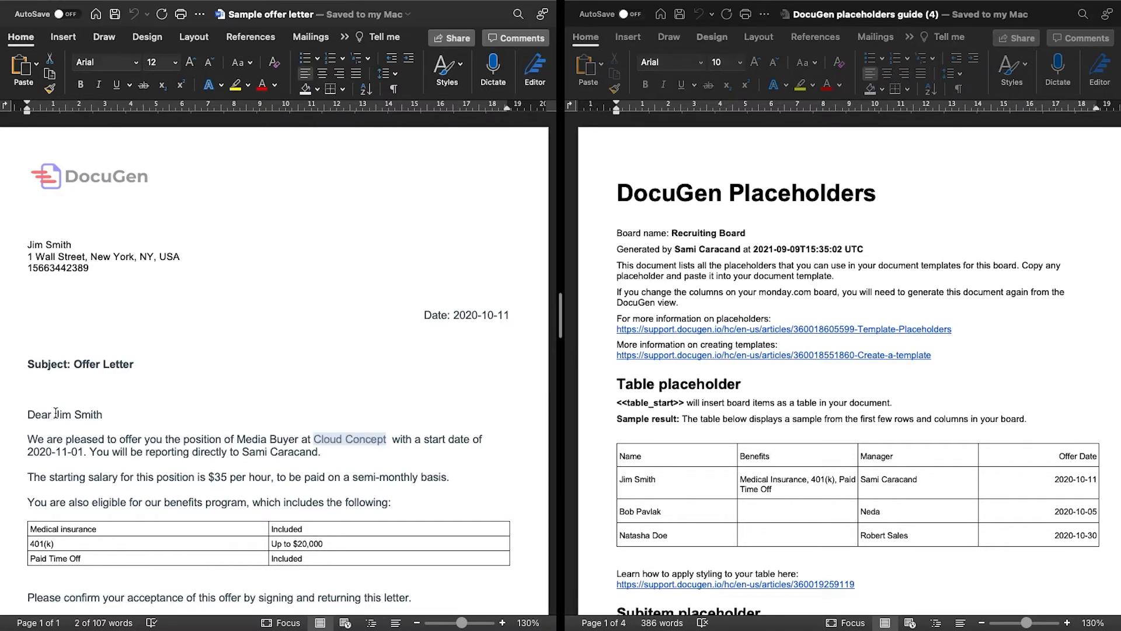
{"action": "left_click_drag", "start_coordinate": [55, 413], "coordinate": [103, 411]}
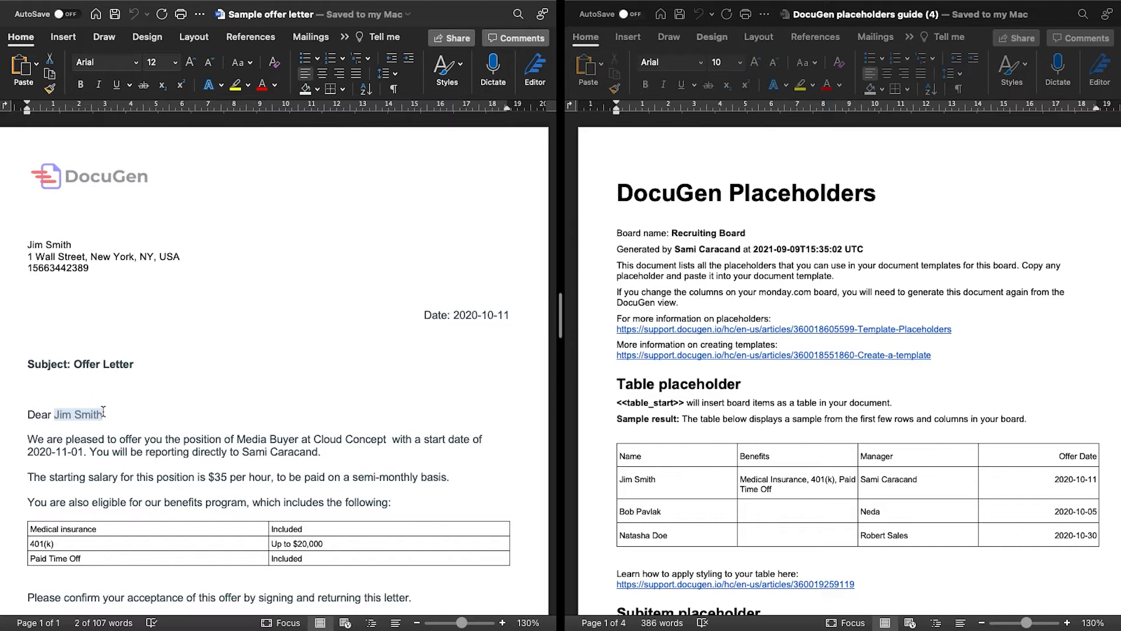
{"action": "scroll", "coordinate": [747, 398], "scroll_direction": "down", "scroll_amount": 10}
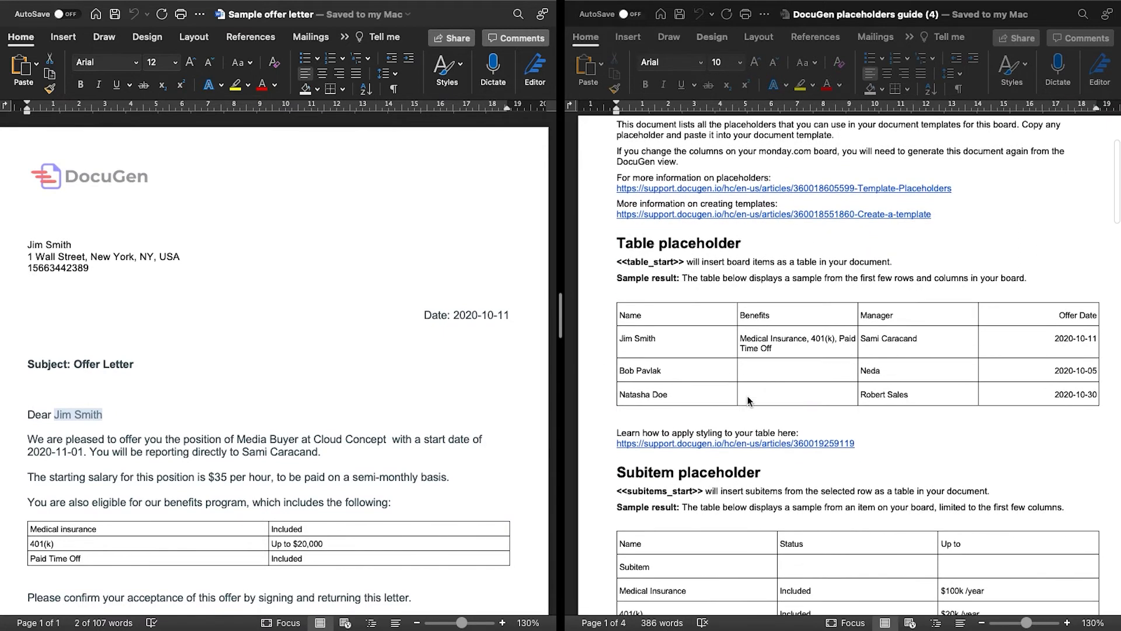
{"action": "scroll", "coordinate": [748, 396], "scroll_direction": "down", "scroll_amount": 8}
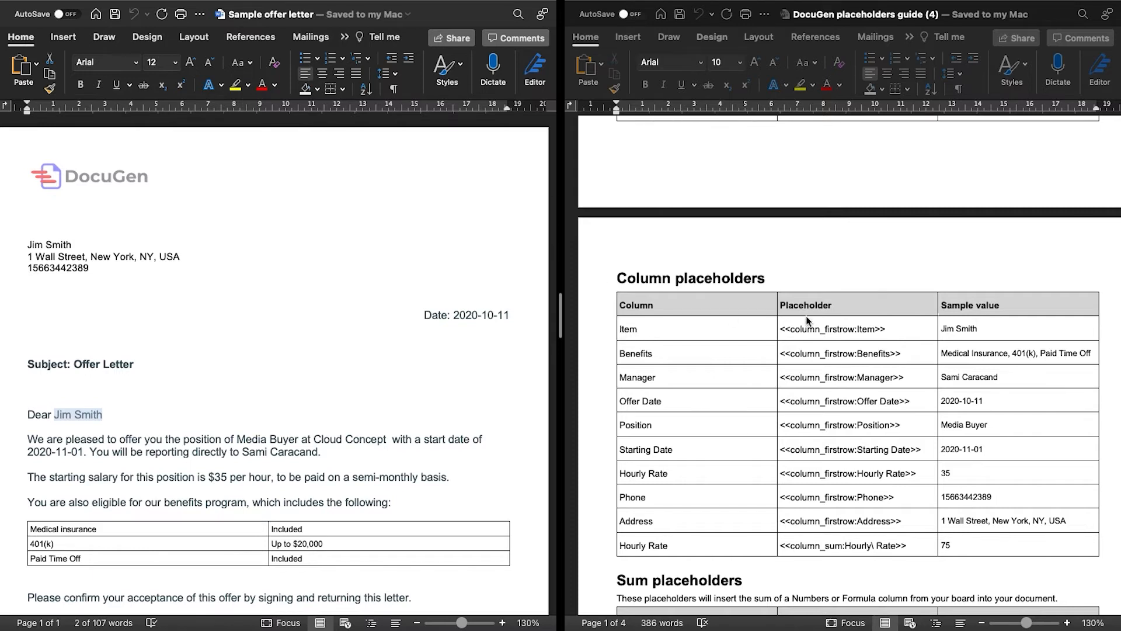
{"action": "left_click", "coordinate": [779, 333]}
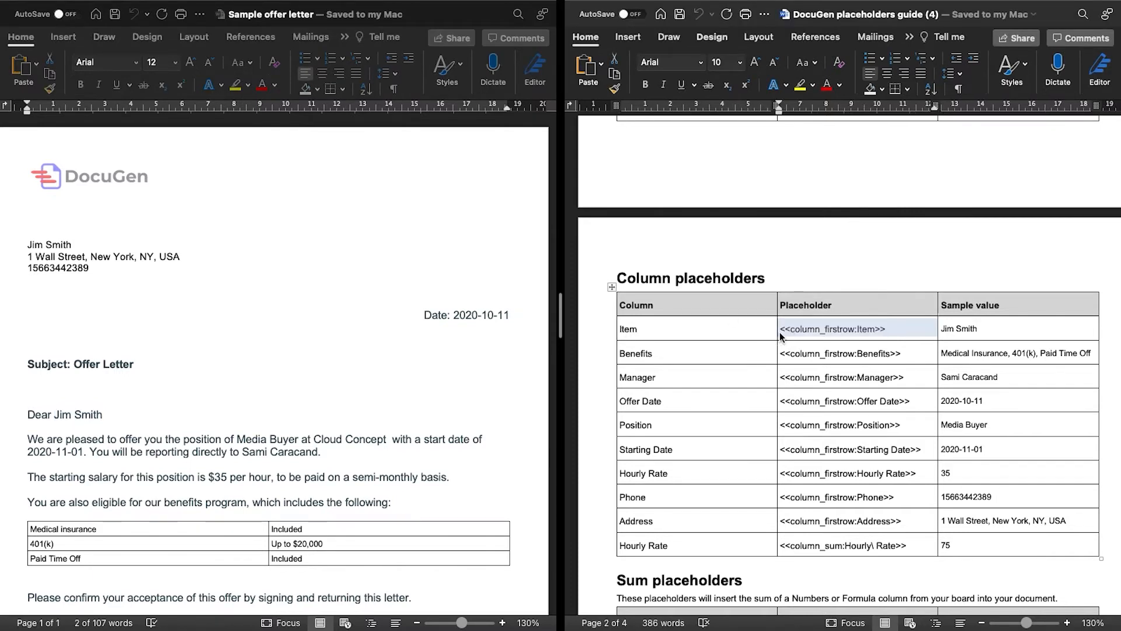
{"action": "left_click", "coordinate": [783, 334]}
{"action": "left_click_drag", "start_coordinate": [890, 329], "coordinate": [782, 330]}
{"action": "key", "text": "super+c"}
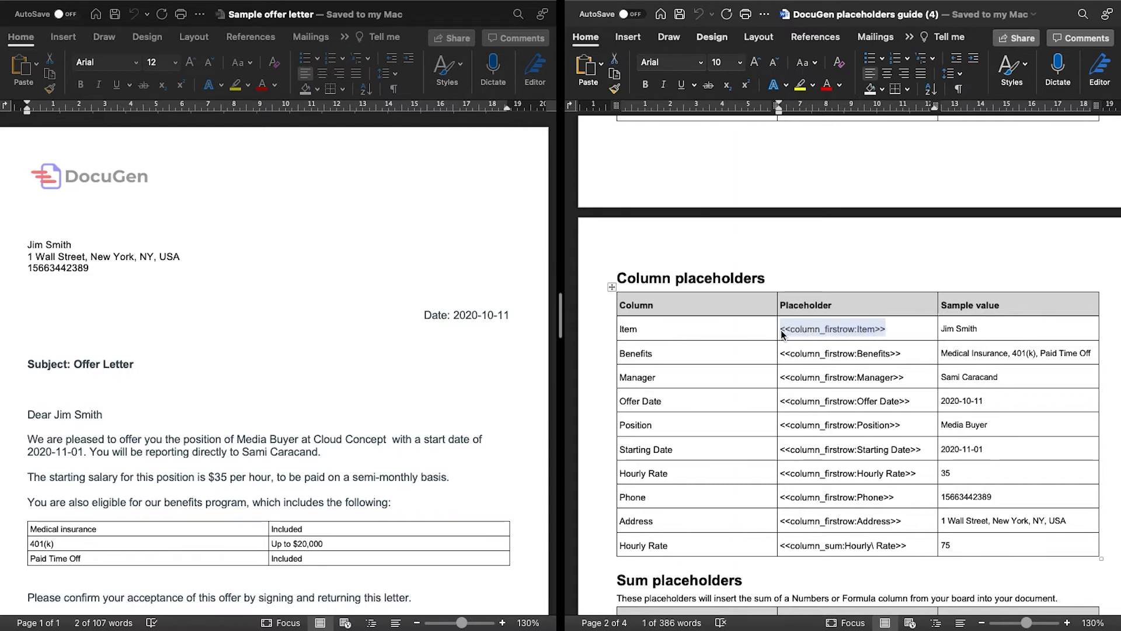
- Replace the candidate's name after "Dear" with the copied Item placeholder, pasted as Unformatted Unicode Text
{"action": "left_click_drag", "start_coordinate": [91, 416], "coordinate": [65, 417]}
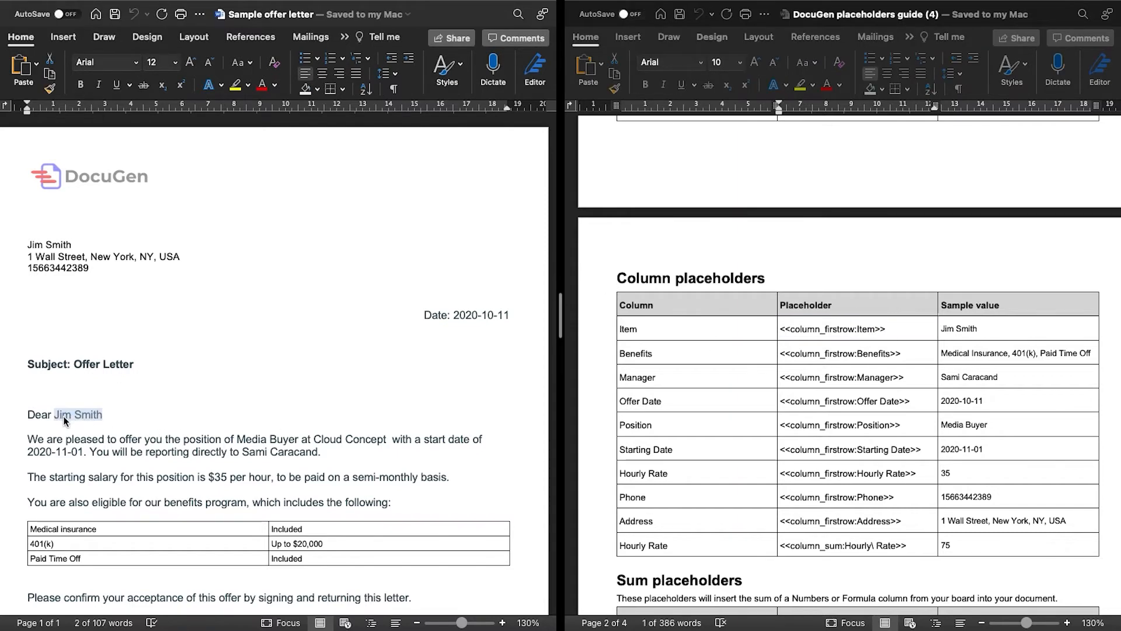
{"action": "right_click", "coordinate": [64, 416]}
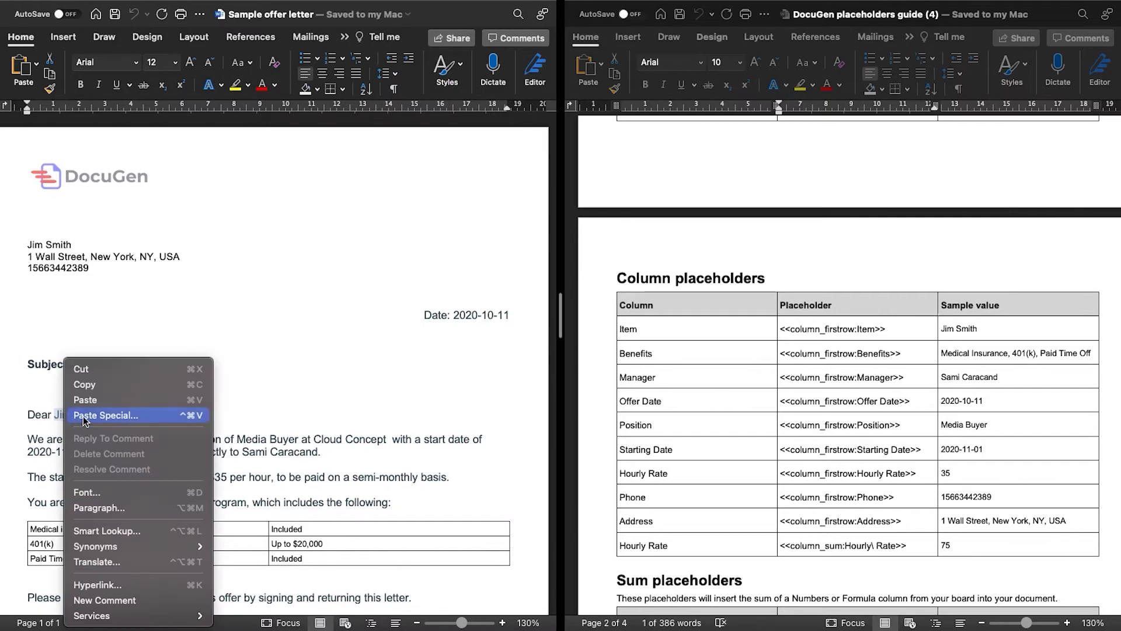
{"action": "left_click", "coordinate": [84, 416]}
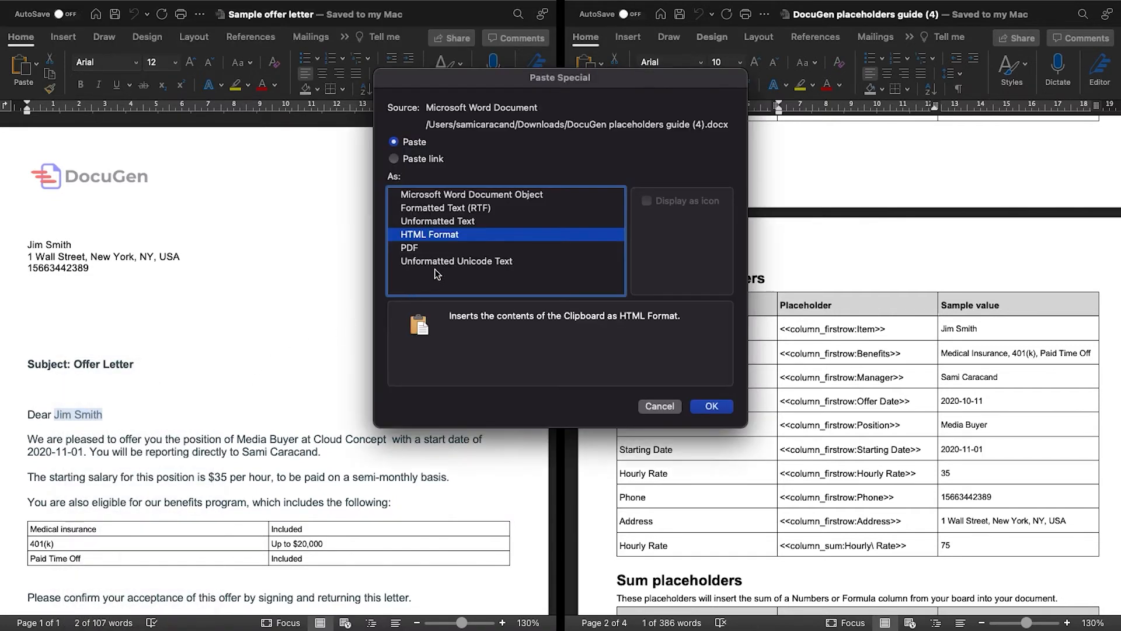
{"action": "left_click", "coordinate": [453, 261]}
{"action": "left_click", "coordinate": [701, 406]}
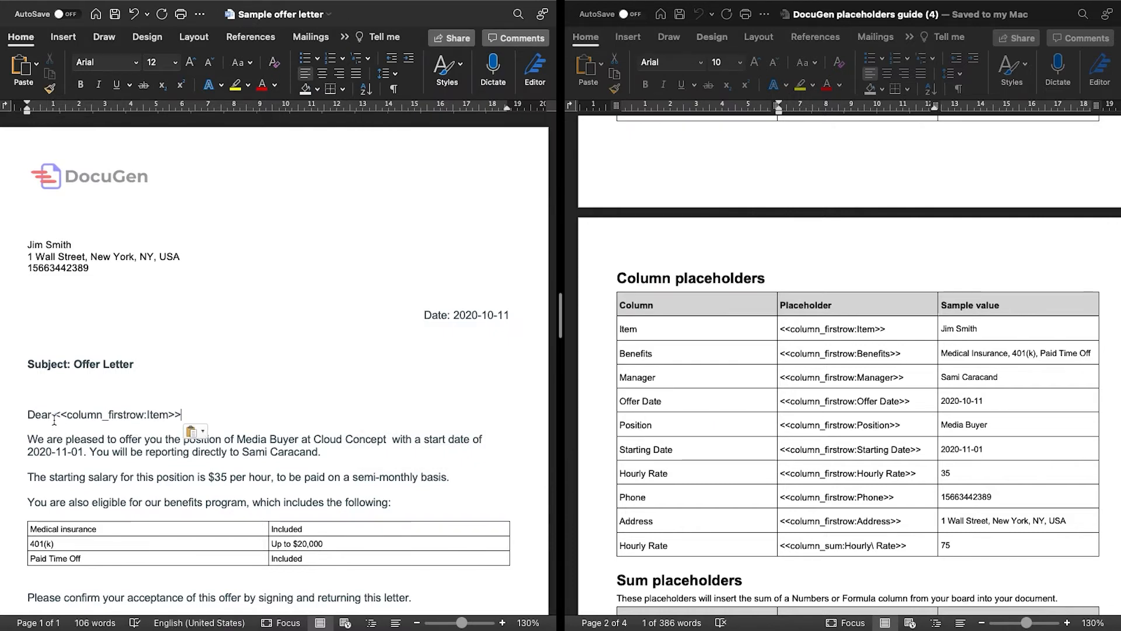
- Copy the <<column_firstrow:Position>> placeholder from the guide's Column placeholders table for the job title, undoing any accidental overwrite
{"action": "scroll", "coordinate": [263, 426], "scroll_direction": "down", "scroll_amount": 1}
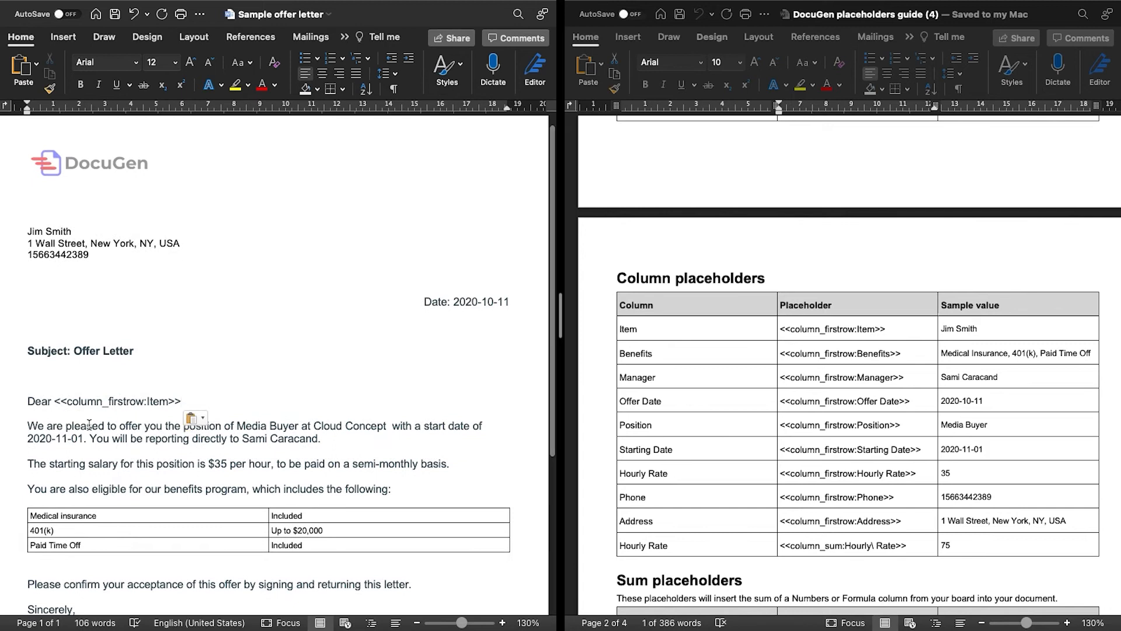
{"action": "left_click_drag", "start_coordinate": [237, 427], "coordinate": [296, 427]}
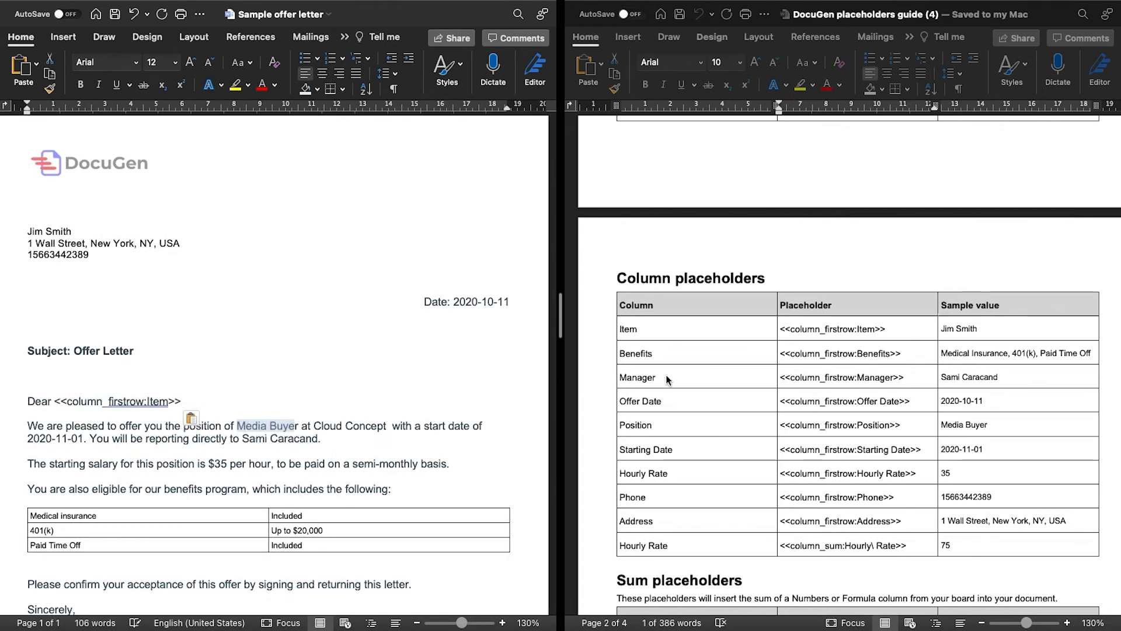
{"action": "left_click", "coordinate": [674, 432]}
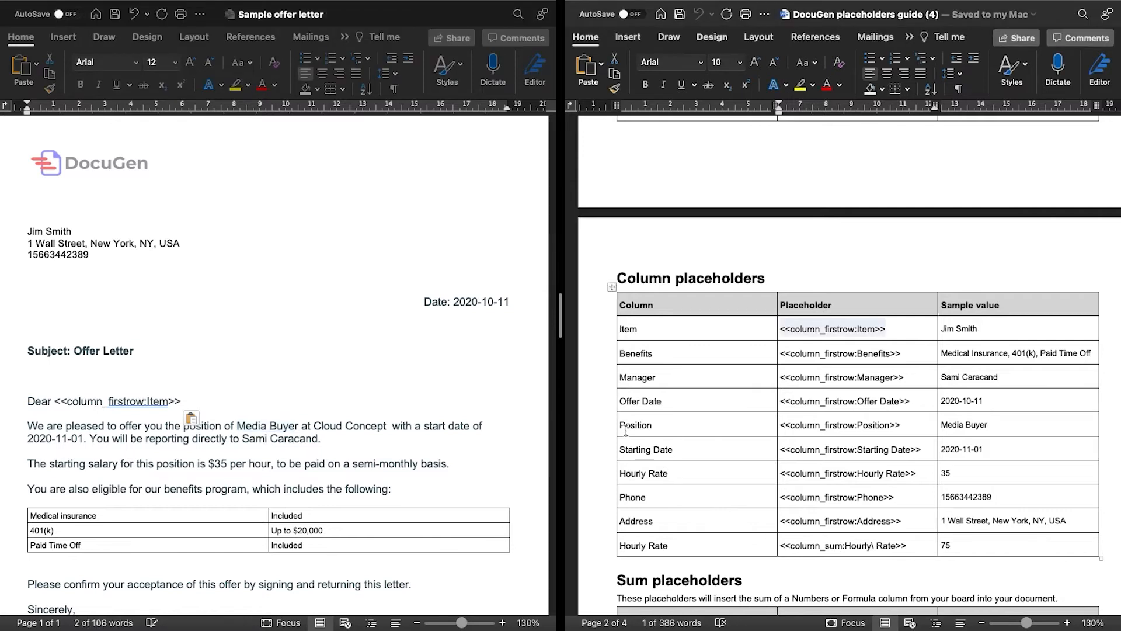
{"action": "left_click_drag", "start_coordinate": [619, 425], "coordinate": [1006, 424]}
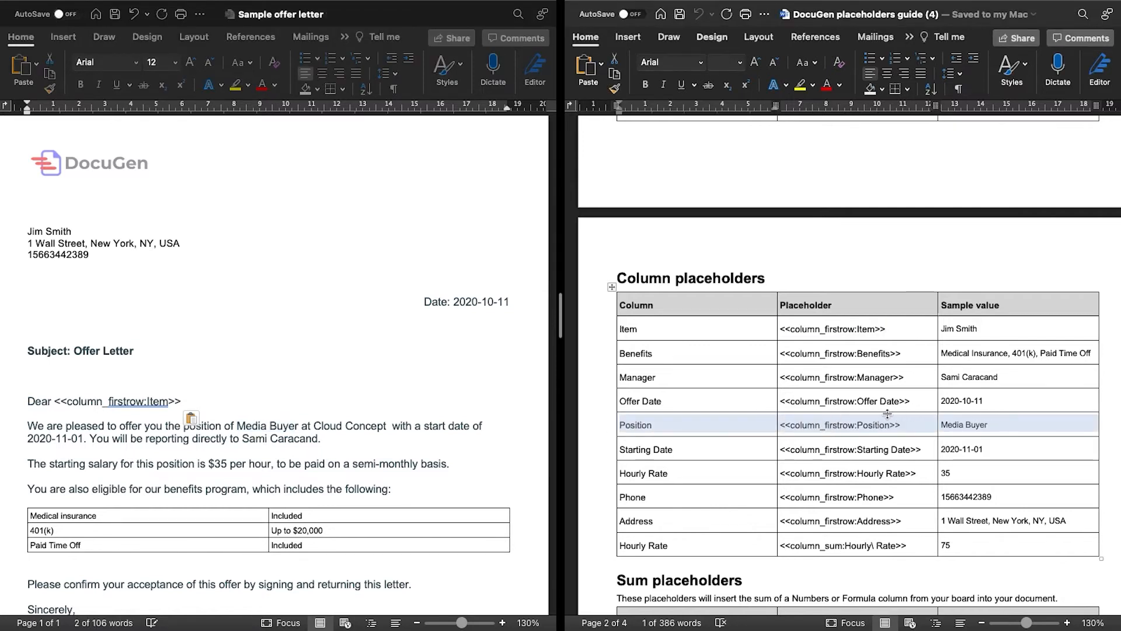
{"action": "mouse_move", "coordinate": [890, 424]}
{"action": "left_mouse_down"}
{"action": "mouse_move", "coordinate": [791, 426]}
{"action": "mouse_move", "coordinate": [898, 433]}
{"action": "left_mouse_up"}
{"action": "type", "text": "c"}
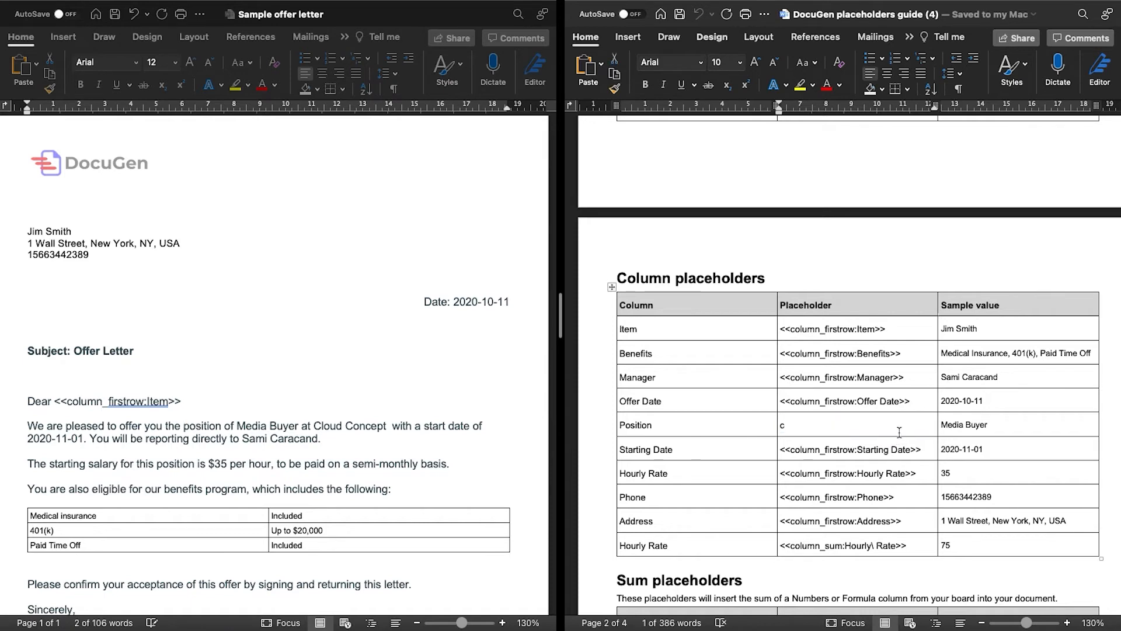
{"action": "key", "text": "super+z"}
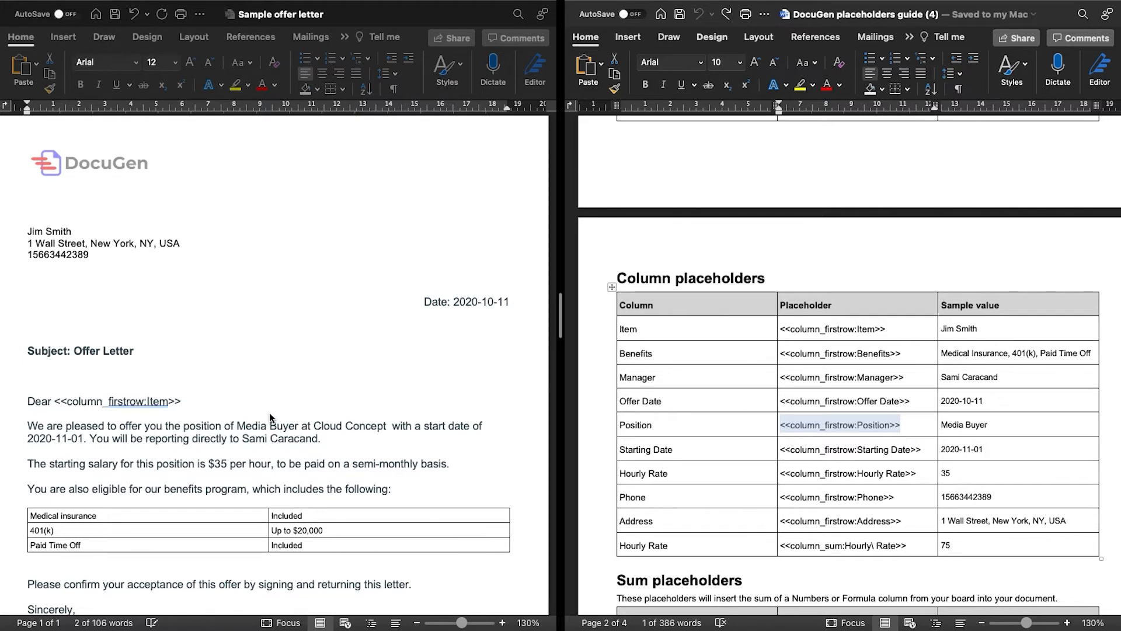
- Replace "Media Buyer" in the offer sentence with the copied Position placeholder as Unformatted Unicode Text and delete the leftover "r"
{"action": "left_click_drag", "start_coordinate": [296, 426], "coordinate": [241, 427]}
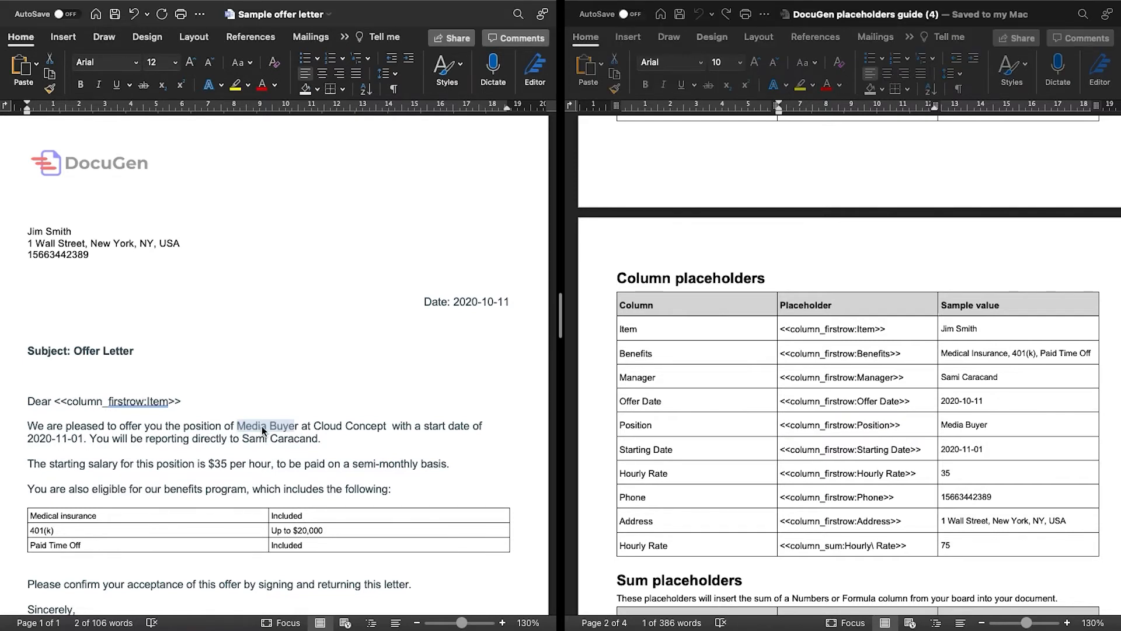
{"action": "right_click", "coordinate": [262, 426]}
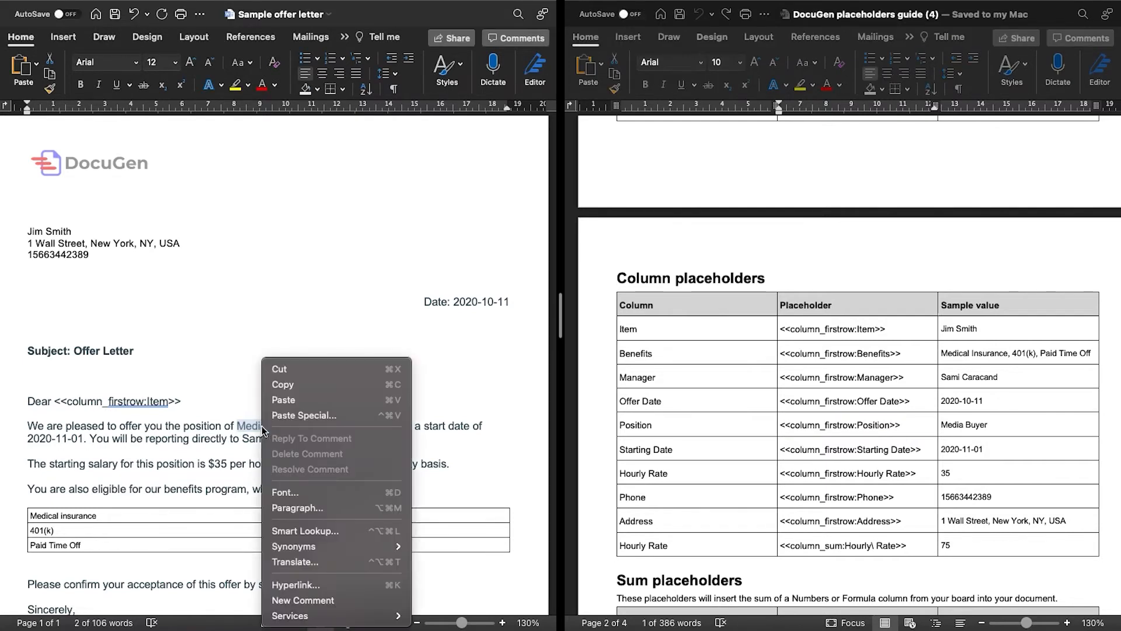
{"action": "left_click", "coordinate": [320, 416]}
{"action": "left_click", "coordinate": [469, 263]}
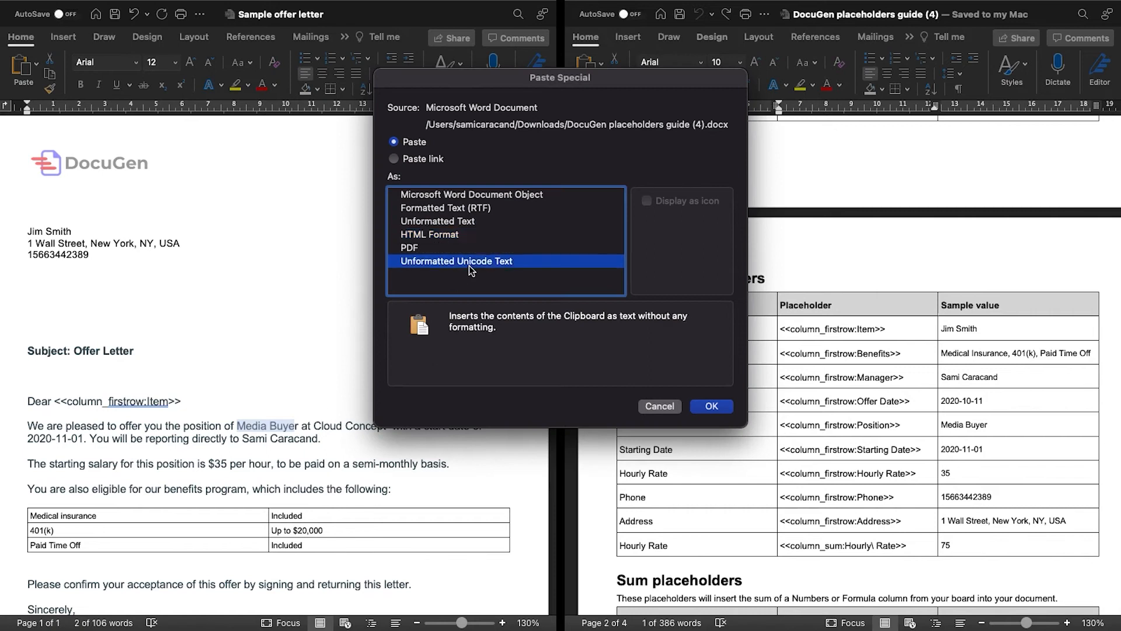
{"action": "key", "text": "Return"}
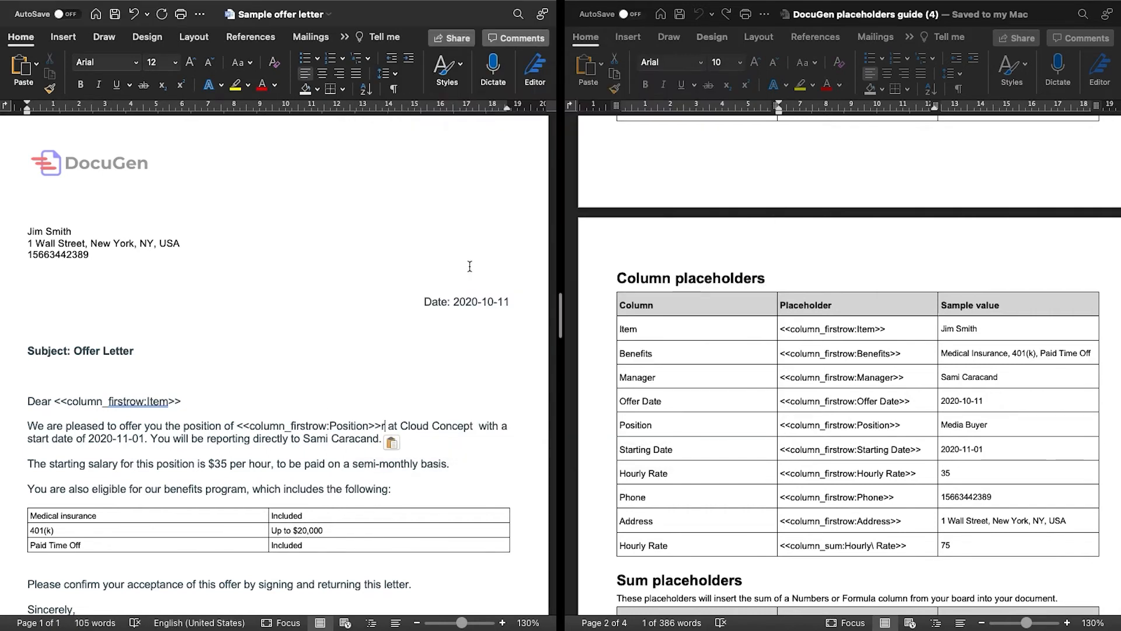
{"action": "key", "text": "Delete"}
- Copy the <<account_name>> placeholder from the guide's Account placeholders table for the company name in the offer sentence
{"action": "left_click_drag", "start_coordinate": [397, 428], "coordinate": [470, 422]}
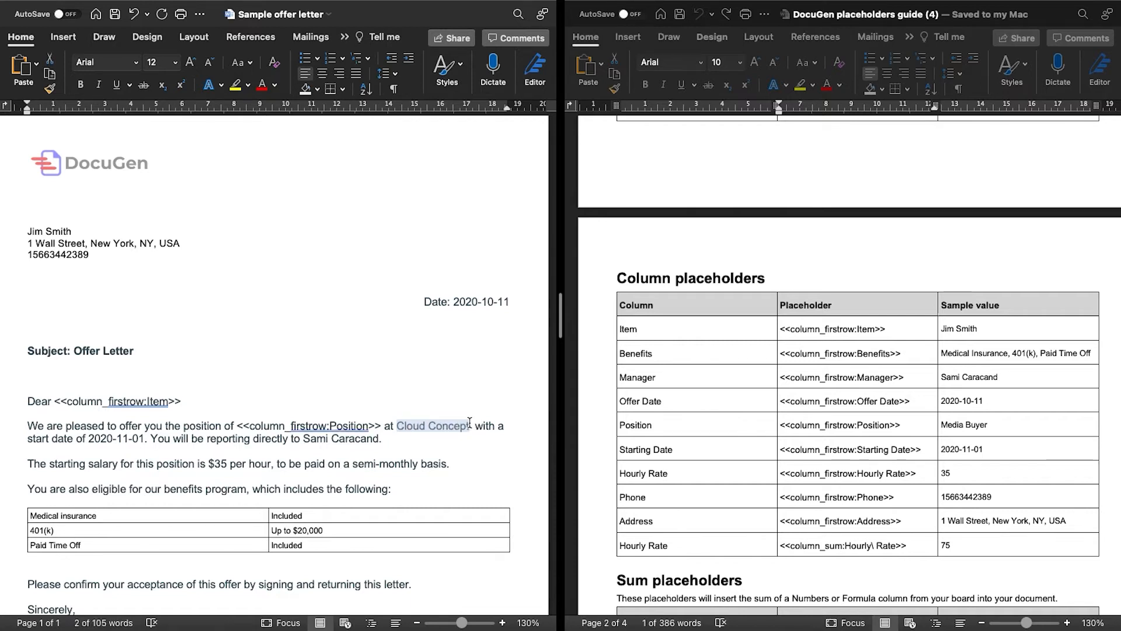
{"action": "scroll", "coordinate": [865, 374], "scroll_direction": "down", "scroll_amount": 5}
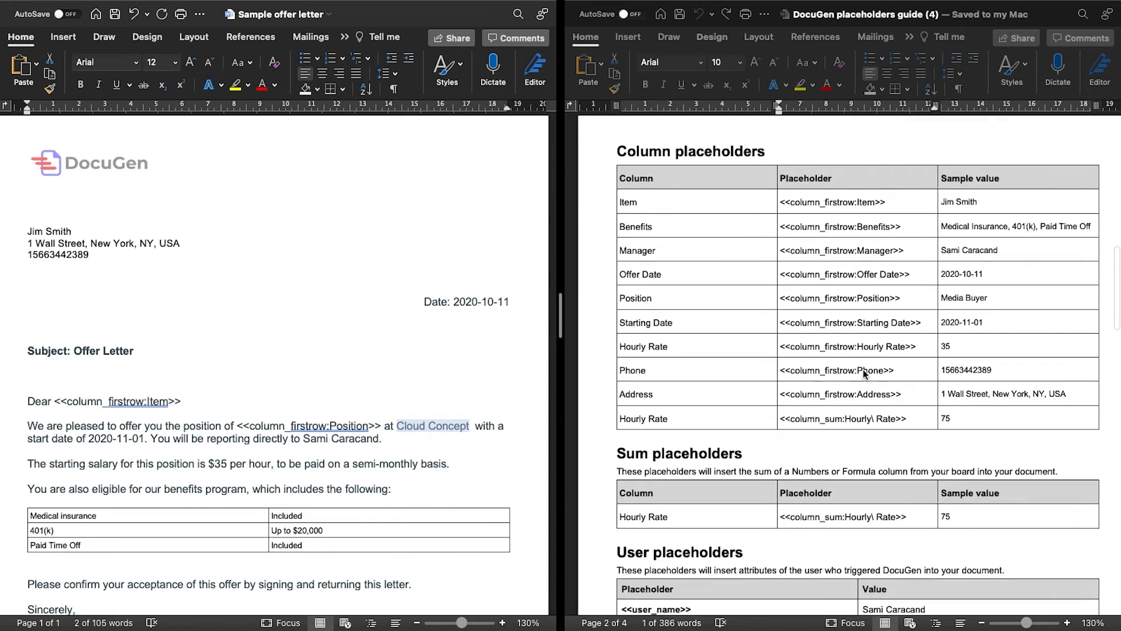
{"action": "scroll", "coordinate": [865, 374], "scroll_direction": "down", "scroll_amount": 15}
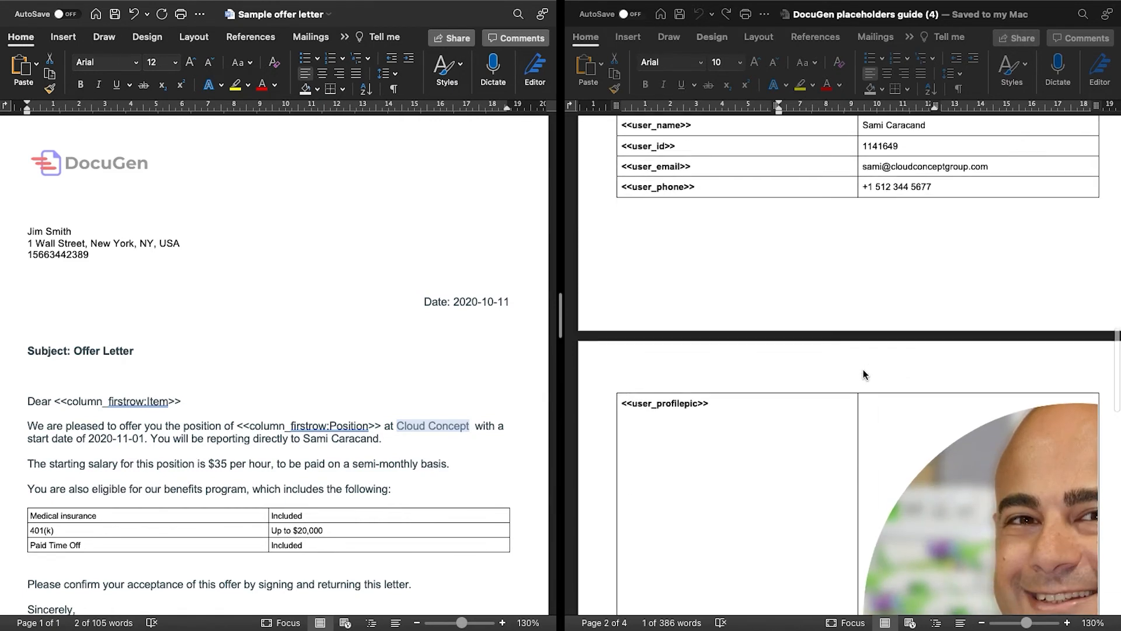
{"action": "scroll", "coordinate": [865, 374], "scroll_direction": "down", "scroll_amount": 10}
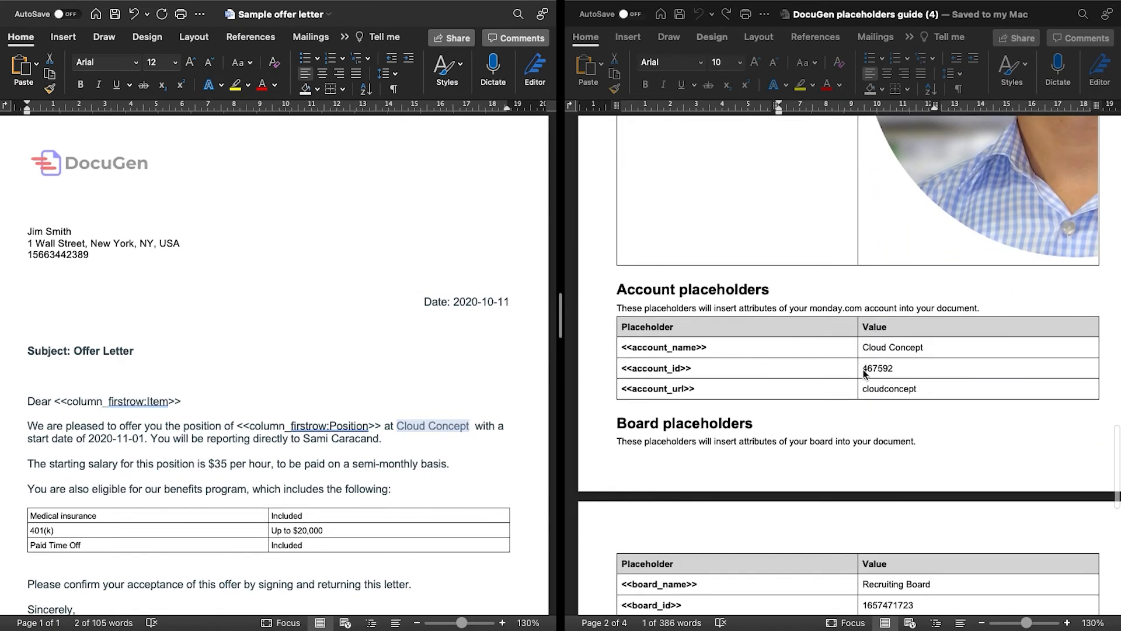
{"action": "scroll", "coordinate": [863, 374], "scroll_direction": "down", "scroll_amount": 1}
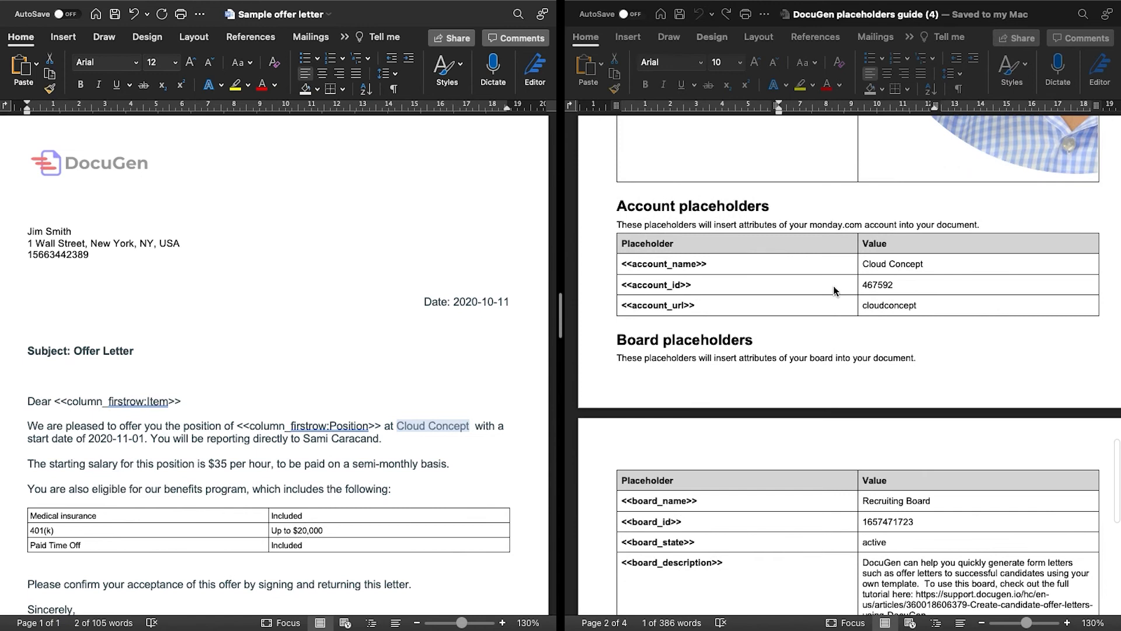
{"action": "left_click", "coordinate": [722, 270]}
{"action": "left_click_drag", "start_coordinate": [722, 270], "coordinate": [618, 273]}
{"action": "key", "text": "super+c"}
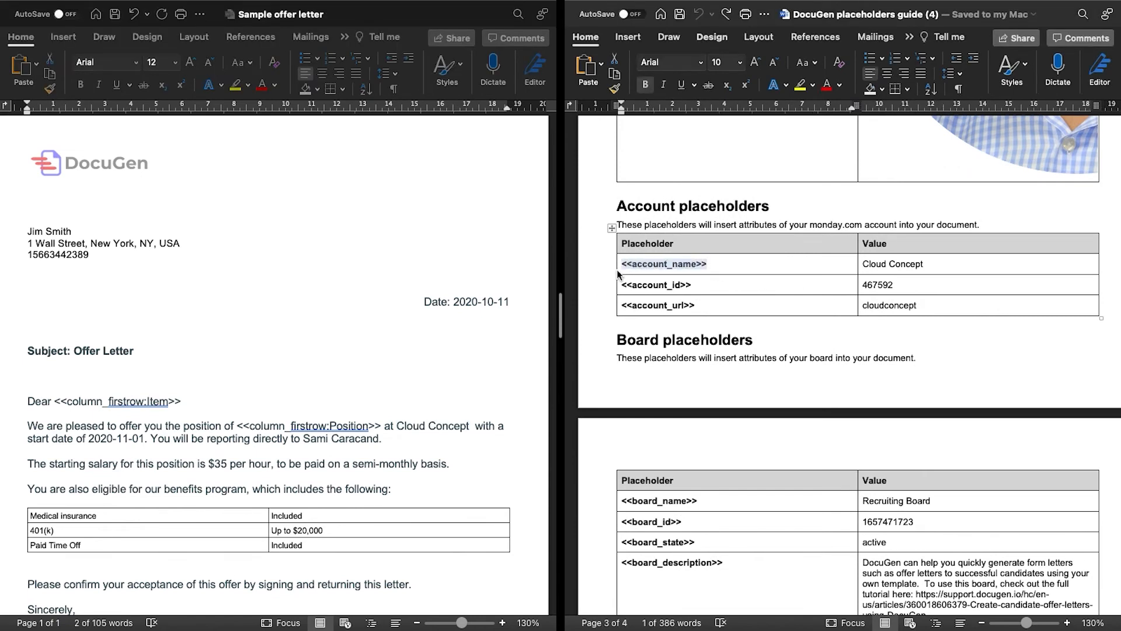
- Replace "Cloud Concept" in the offer sentence with the copied account name placeholder, pasted as Unformatted Unicode Text
{"action": "left_click", "coordinate": [470, 425]}
{"action": "mouse_move", "coordinate": [470, 426]}
{"action": "left_mouse_down"}
{"action": "mouse_move", "coordinate": [397, 423]}
{"action": "mouse_move", "coordinate": [470, 423]}
{"action": "left_mouse_up"}
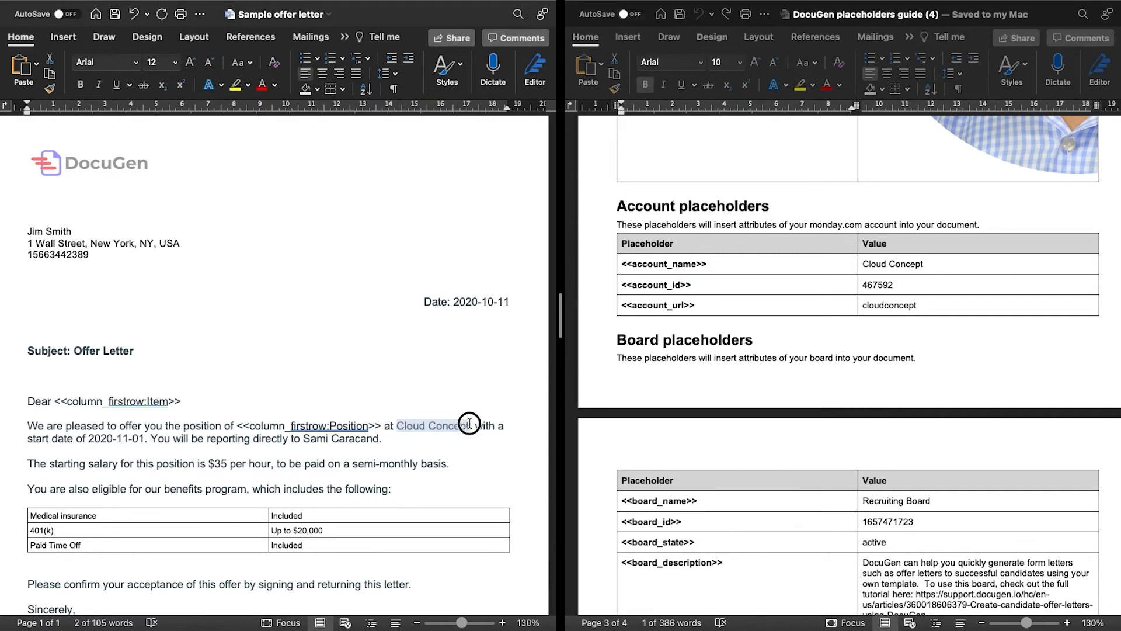
{"action": "right_click", "coordinate": [437, 425]}
{"action": "left_click", "coordinate": [458, 417]}
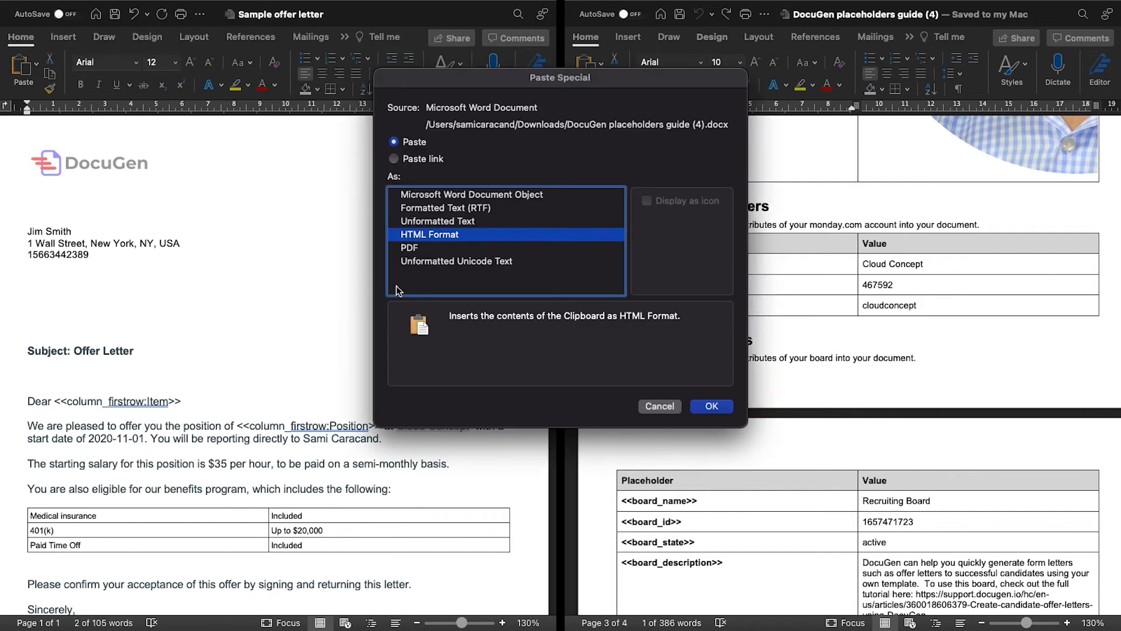
{"action": "double_click", "coordinate": [426, 261]}
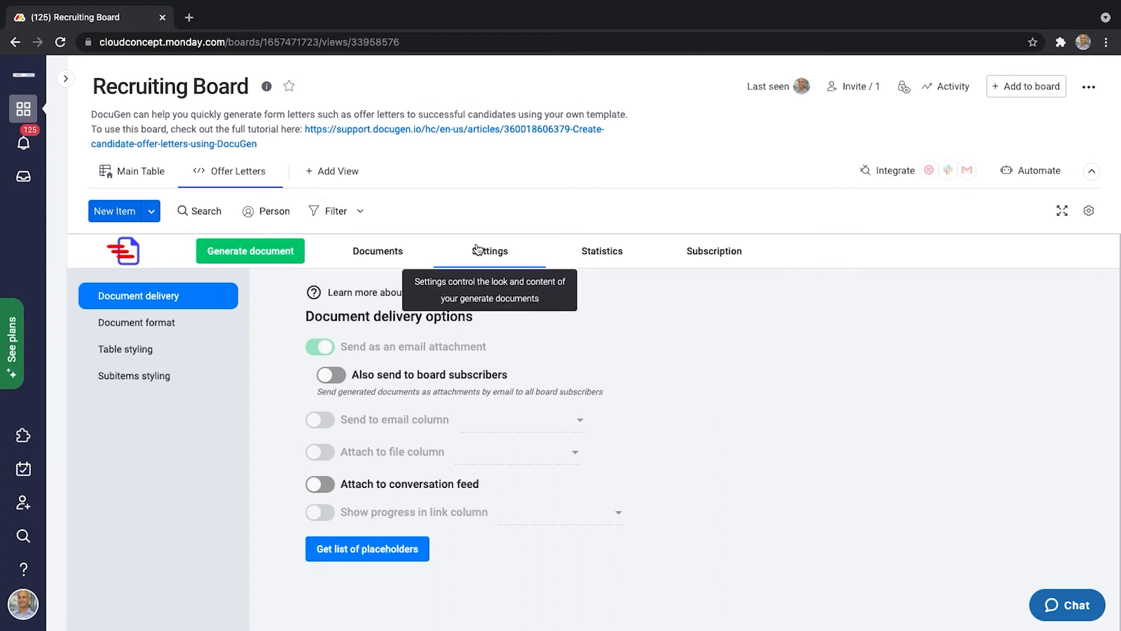
- In monday.com, set "Candidate offer letter template.docx" as the template in the Offer Letters view's document format settings
{"action": "left_click", "coordinate": [184, 324]}
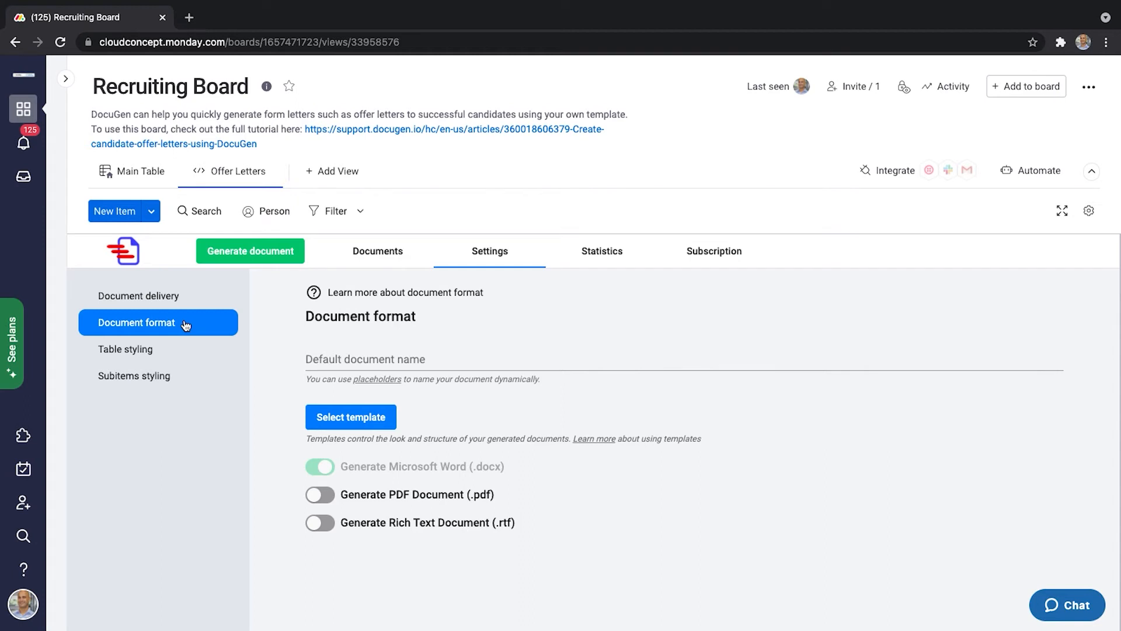
{"action": "left_click", "coordinate": [378, 418]}
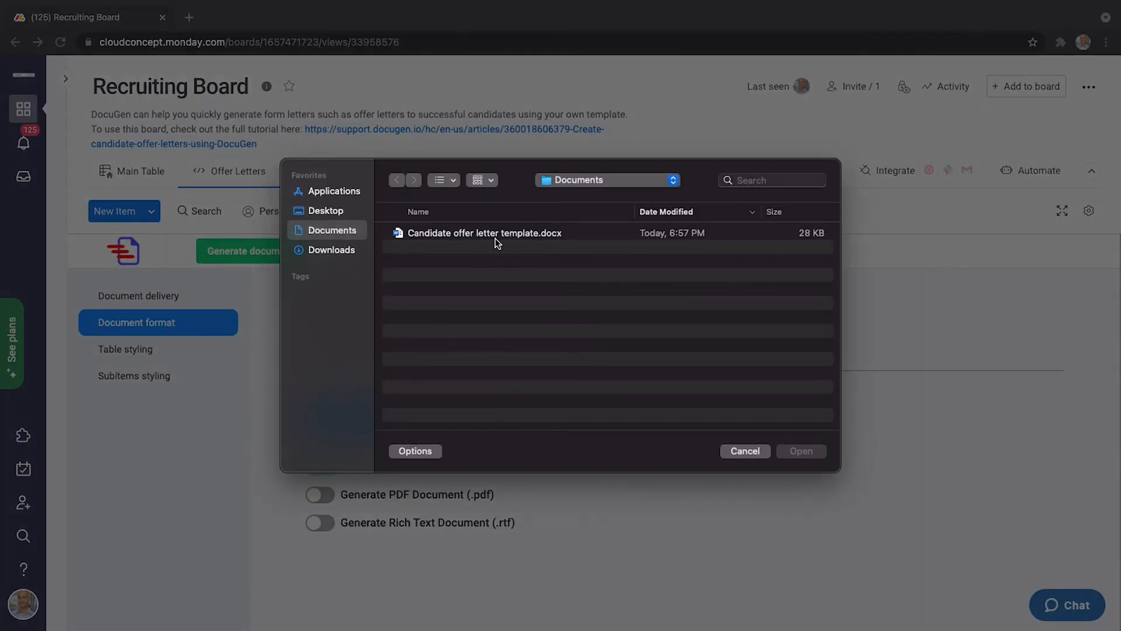
{"action": "left_click", "coordinate": [496, 238]}
{"action": "left_click", "coordinate": [809, 451]}
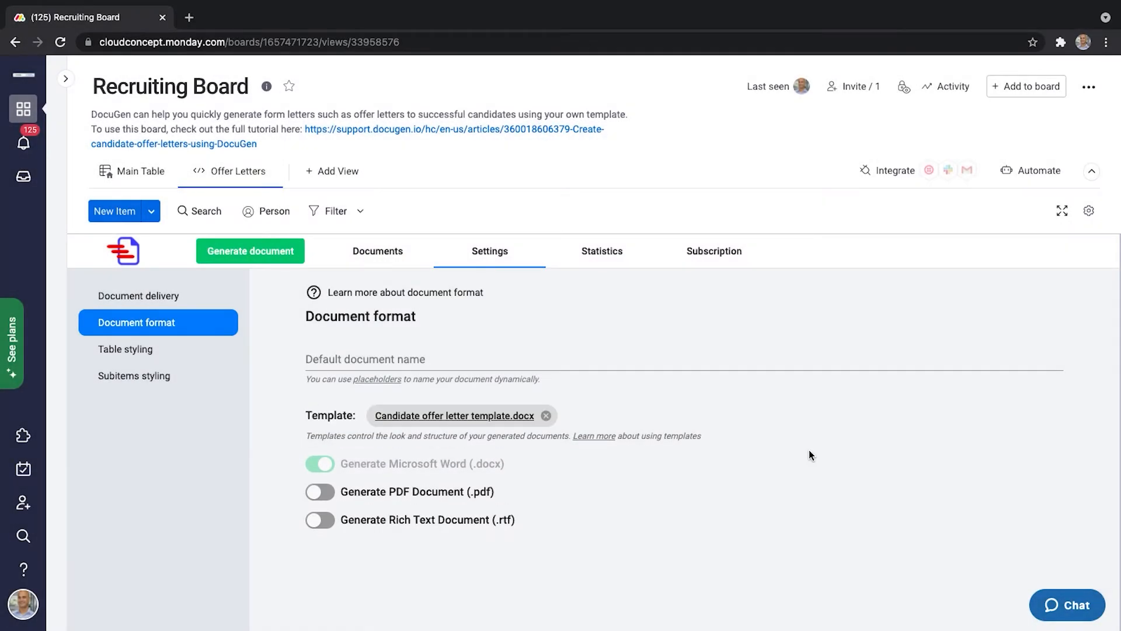
- Generate the offer letter document and review the emailed Offer Letters.docx attachment in Gmail
{"action": "left_click", "coordinate": [243, 244]}
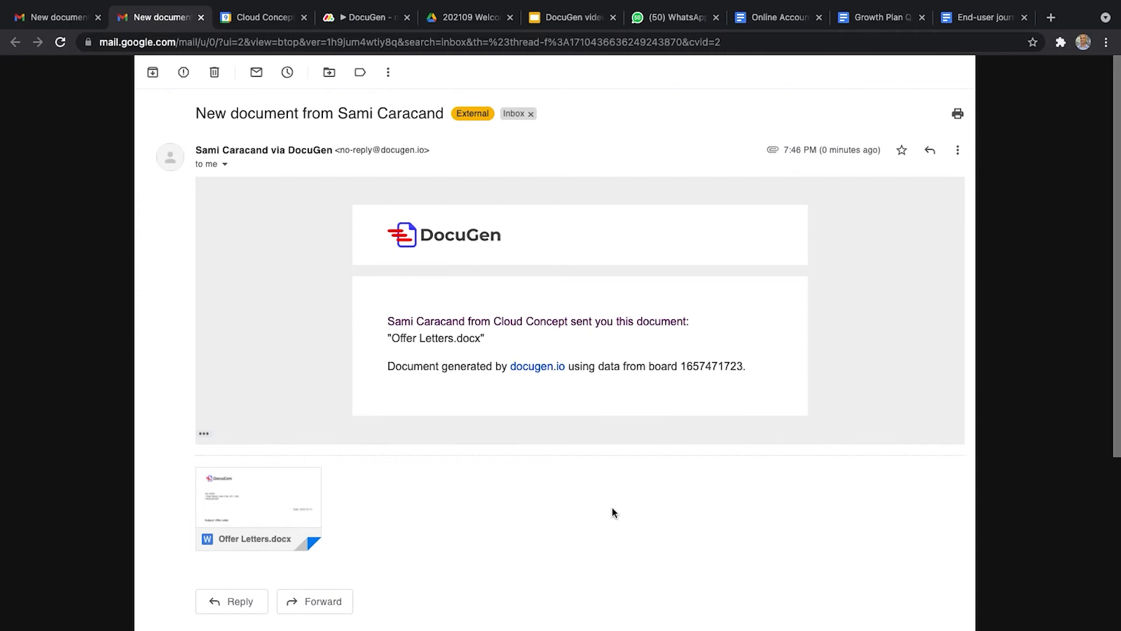
{"action": "left_click", "coordinate": [269, 493]}
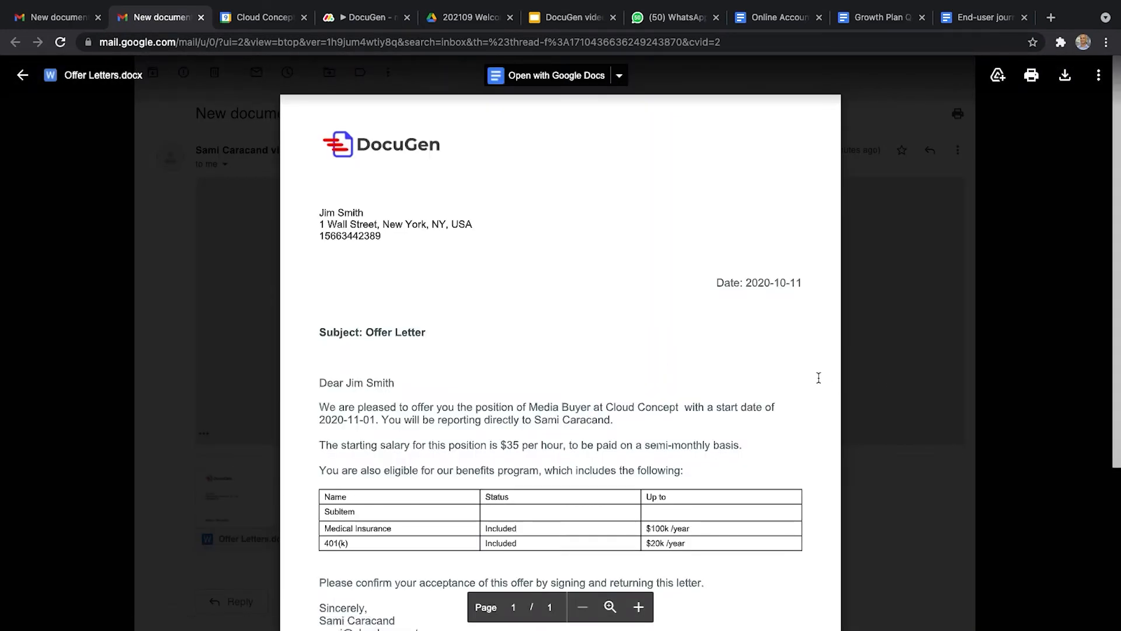
{"action": "scroll", "coordinate": [819, 378], "scroll_direction": "down", "scroll_amount": 2}
{"action": "scroll", "coordinate": [819, 378], "scroll_direction": "down", "scroll_amount": 4}
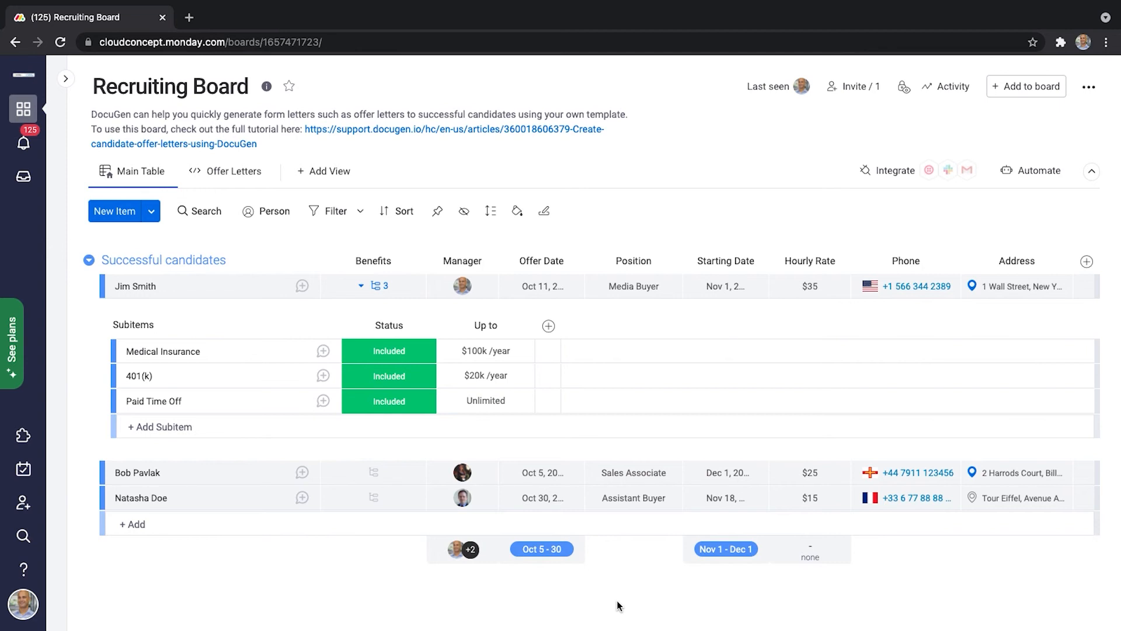
- Find DocuGen among the Recruiting Board's integrations and choose the recipe that generates a document when a button is clicked
{"action": "left_click", "coordinate": [893, 170]}
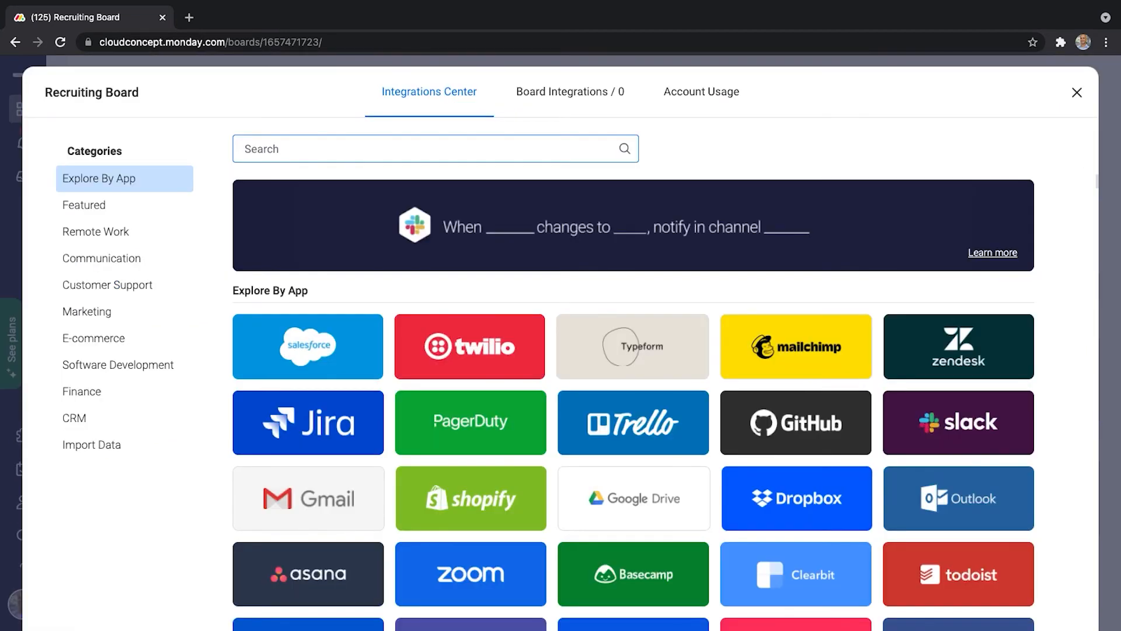
{"action": "type", "text": "docugen"}
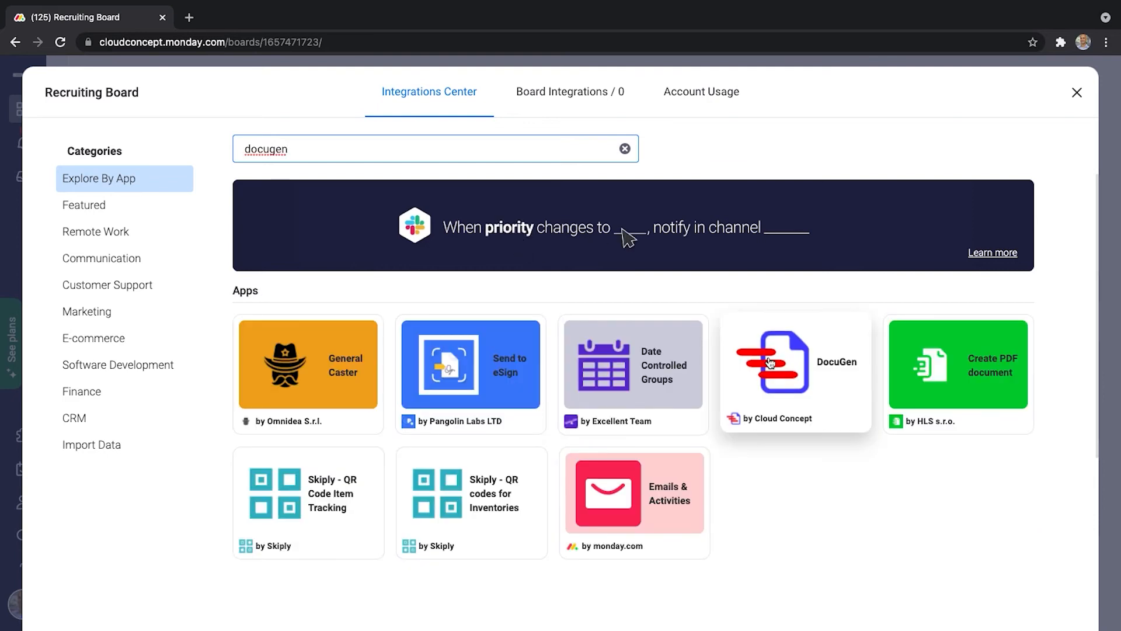
{"action": "left_click", "coordinate": [771, 363]}
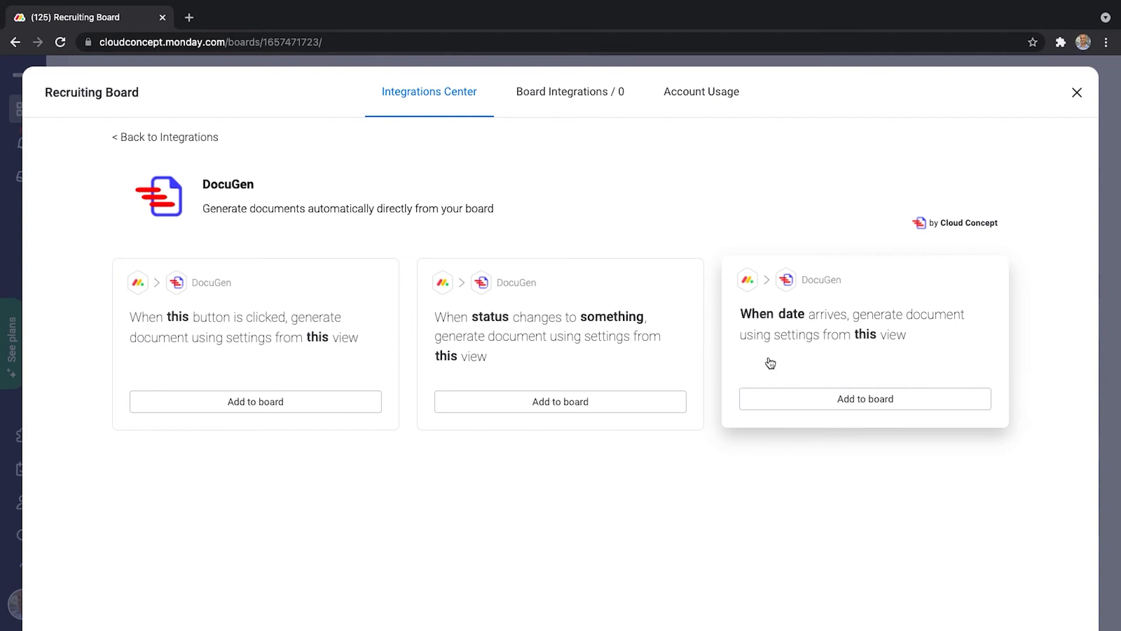
{"action": "left_click", "coordinate": [252, 352]}
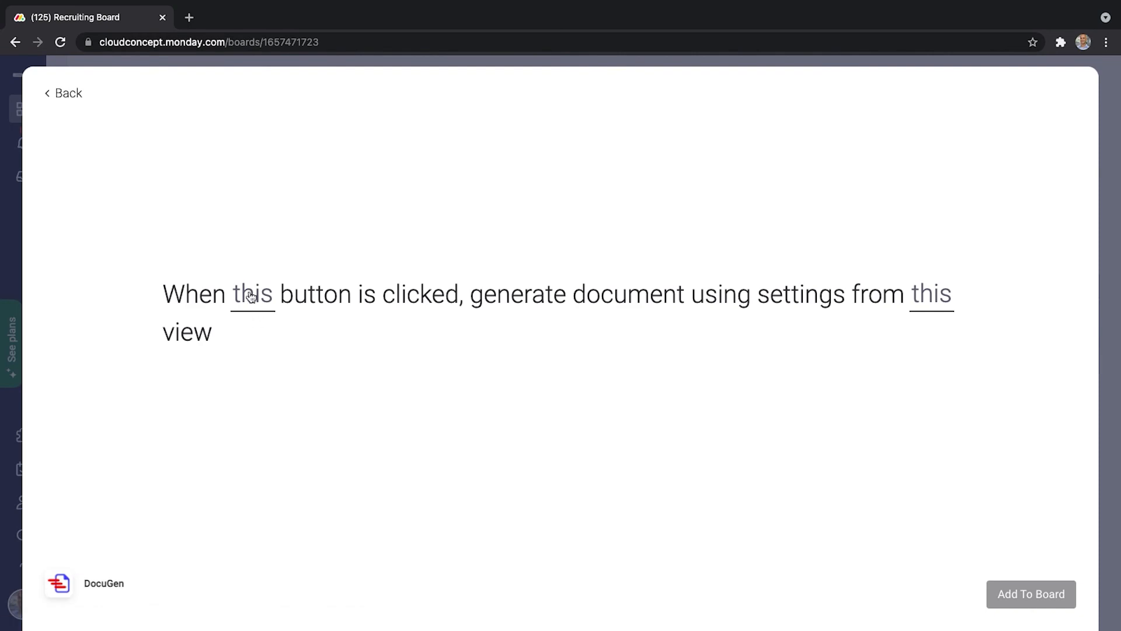
- Add a new Button column to the board and select it as the recipe's trigger
{"action": "left_click", "coordinate": [251, 298]}
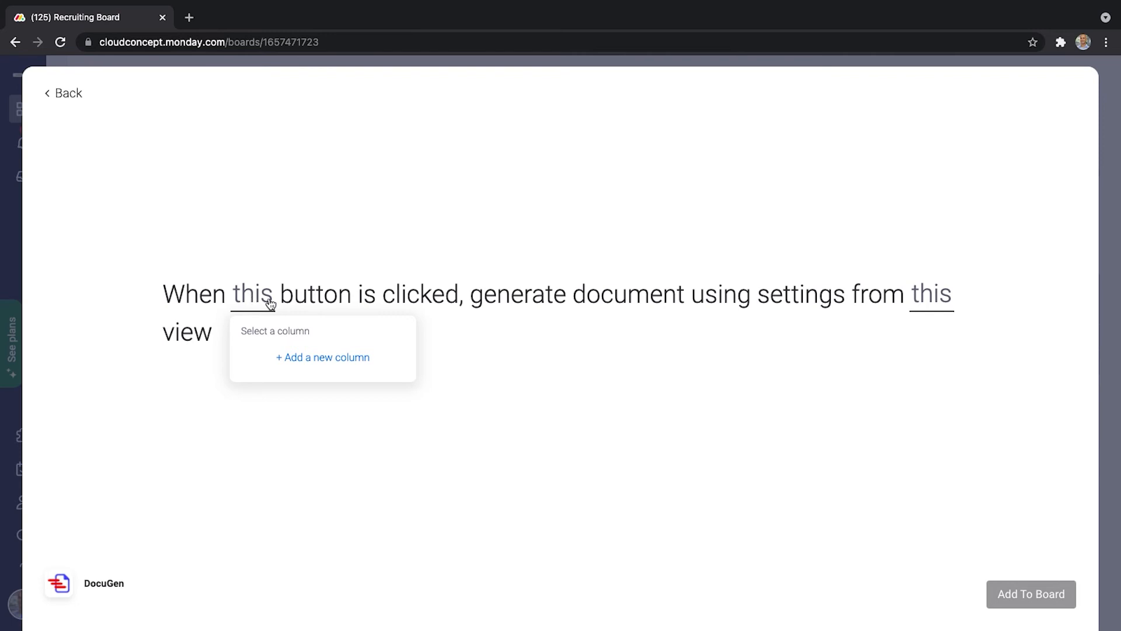
{"action": "left_click", "coordinate": [345, 359]}
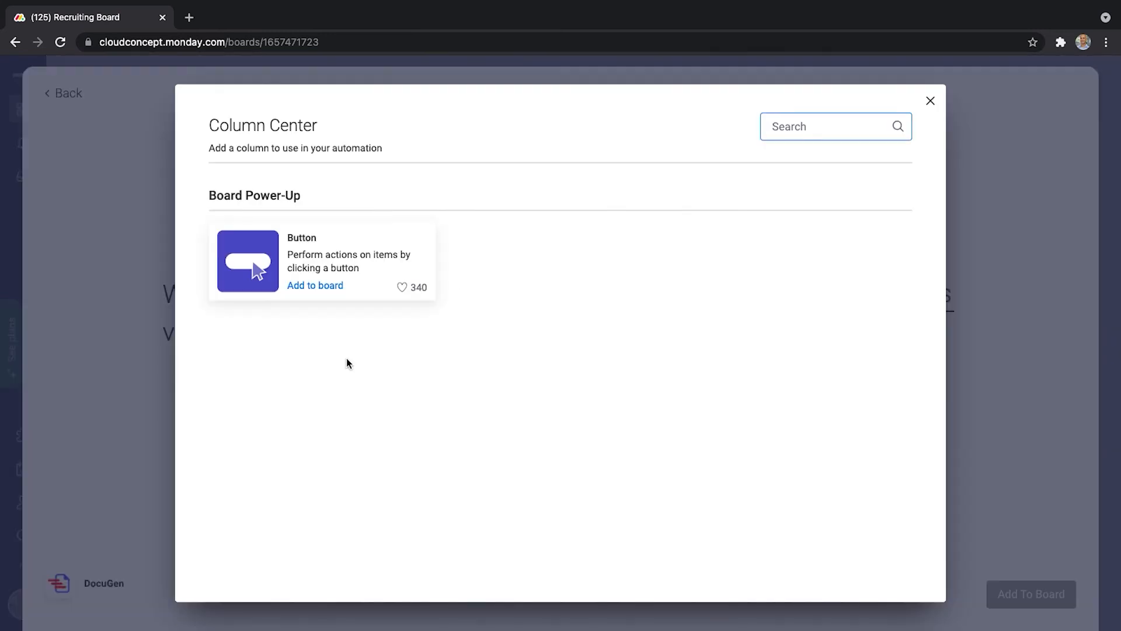
{"action": "left_click", "coordinate": [331, 283]}
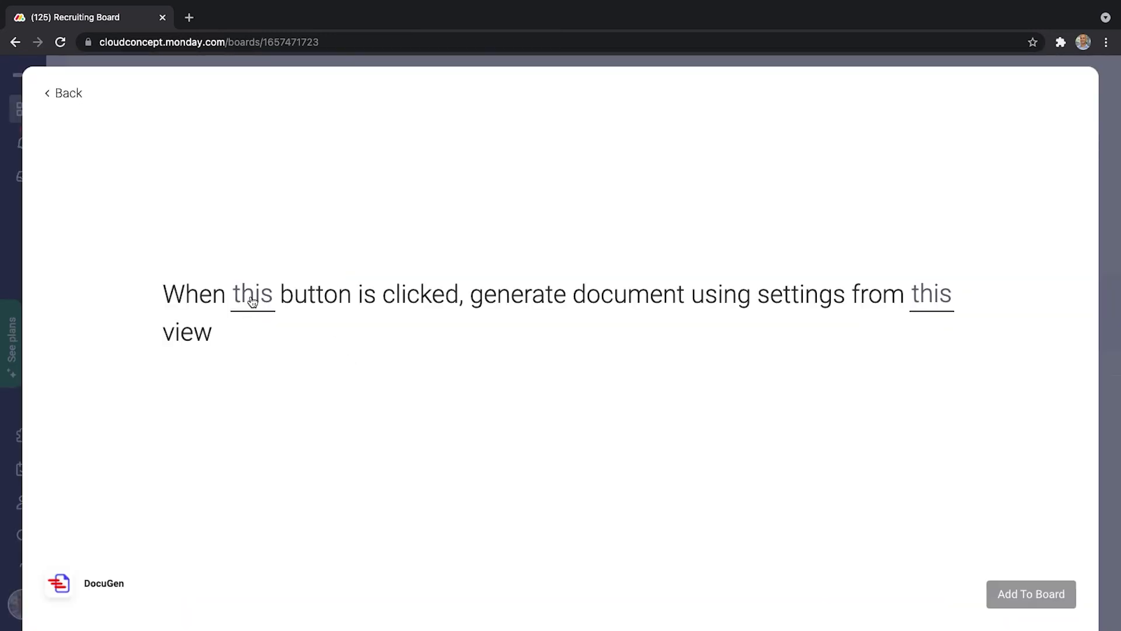
{"action": "left_click", "coordinate": [251, 297]}
{"action": "left_click", "coordinate": [281, 354]}
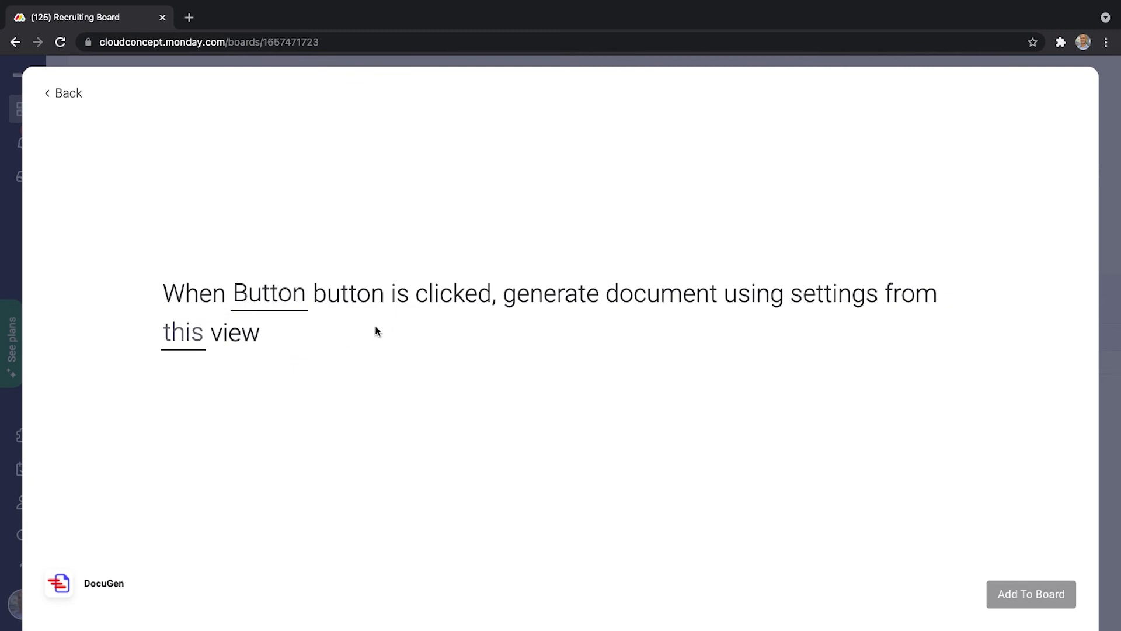
- Set the recipe to use the Offer Letters view's settings and add it to the board
{"action": "left_click", "coordinate": [175, 347]}
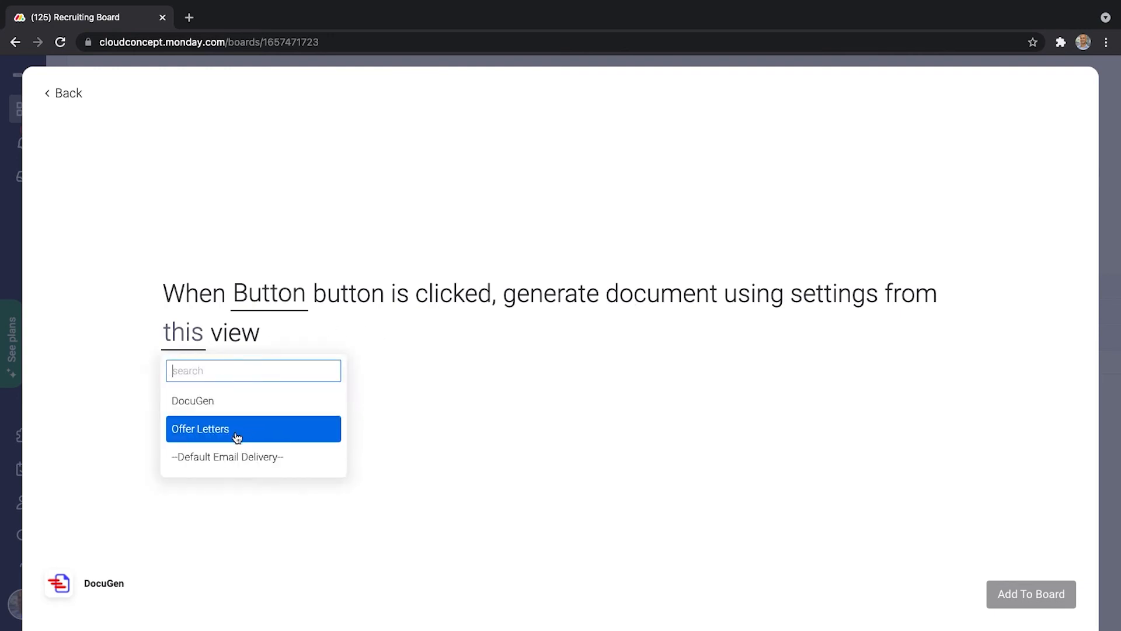
{"action": "left_click", "coordinate": [236, 438]}
{"action": "left_click", "coordinate": [1025, 587]}
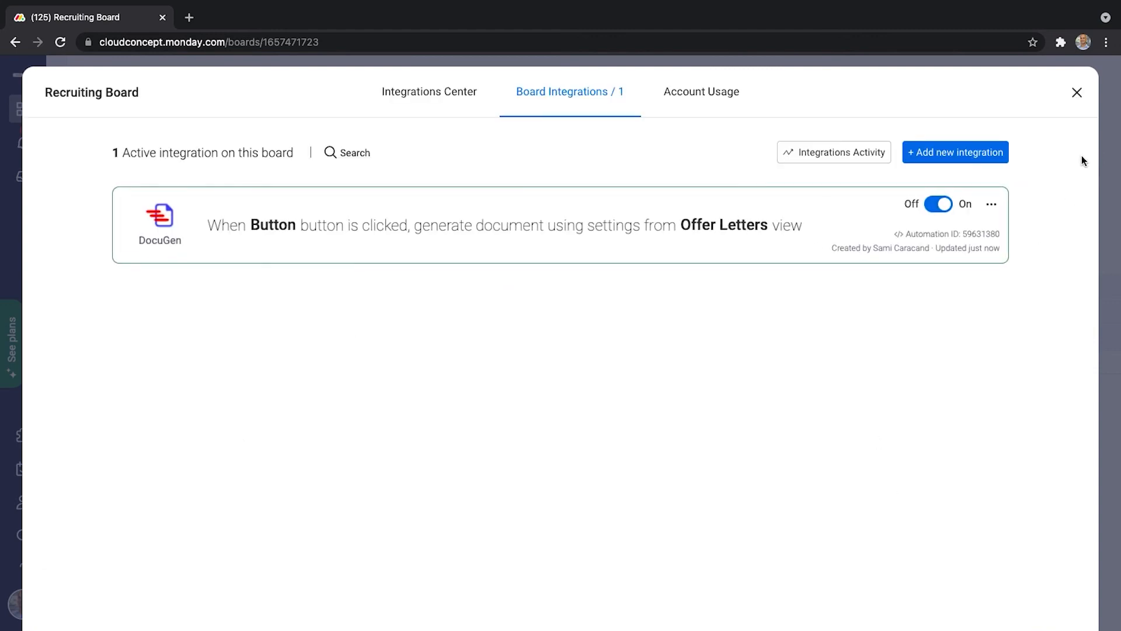
{"action": "left_click", "coordinate": [1075, 92]}
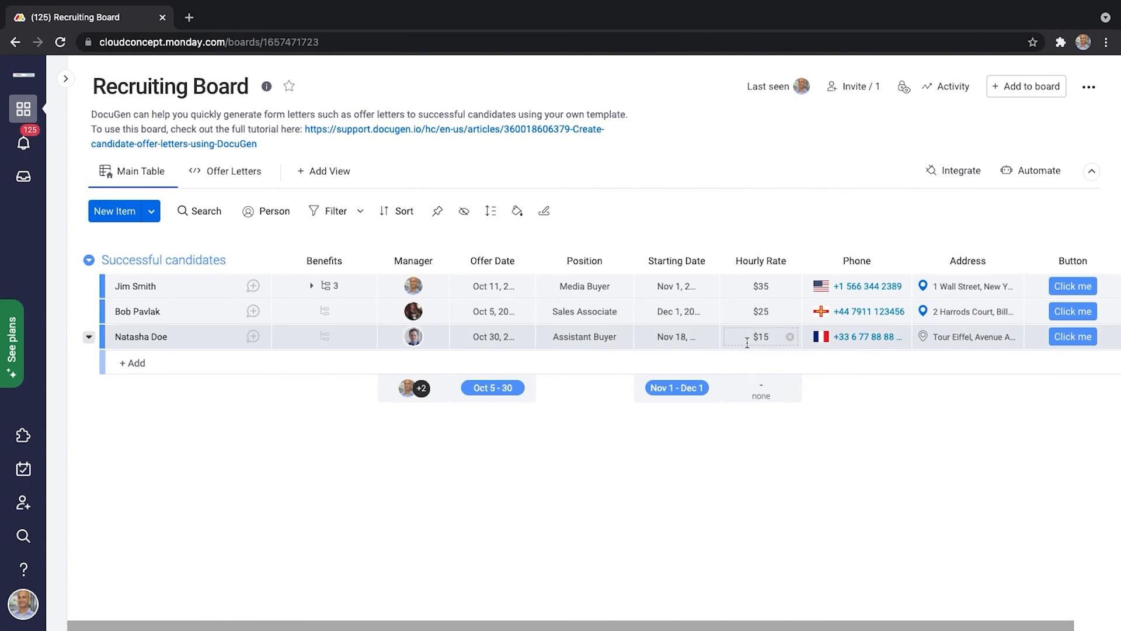
- Trigger the recipe with the first candidate's button and add a Files column to the end of the board
{"action": "left_click", "coordinate": [1083, 283]}
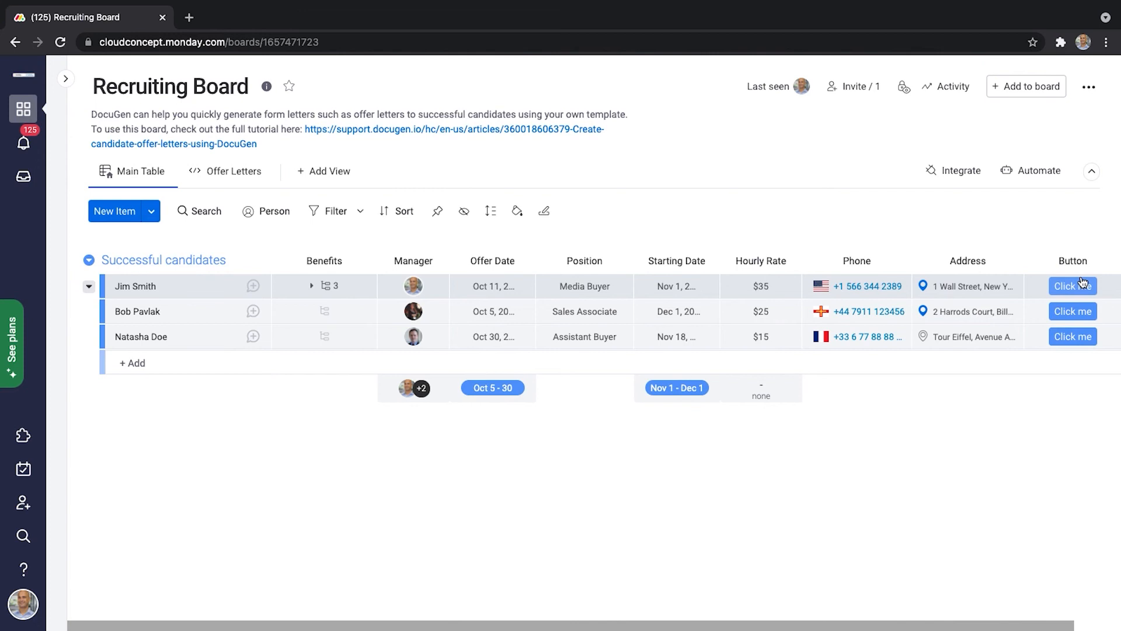
{"action": "scroll", "coordinate": [1083, 283], "scroll_direction": "right", "scroll_amount": 2}
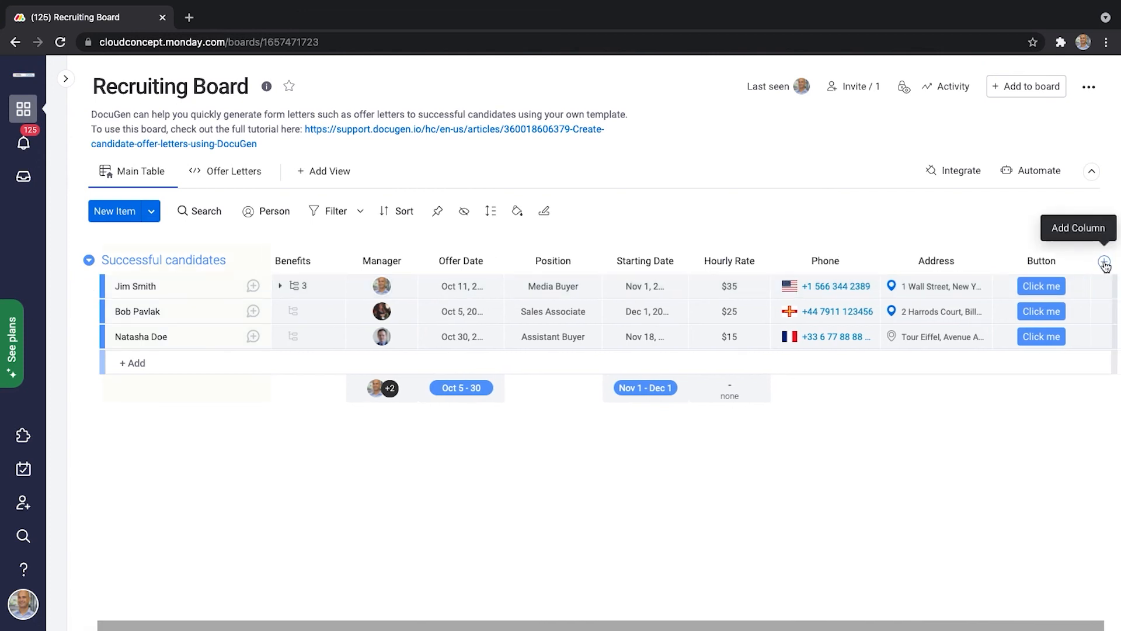
{"action": "left_click", "coordinate": [1104, 261]}
{"action": "left_click", "coordinate": [921, 418]}
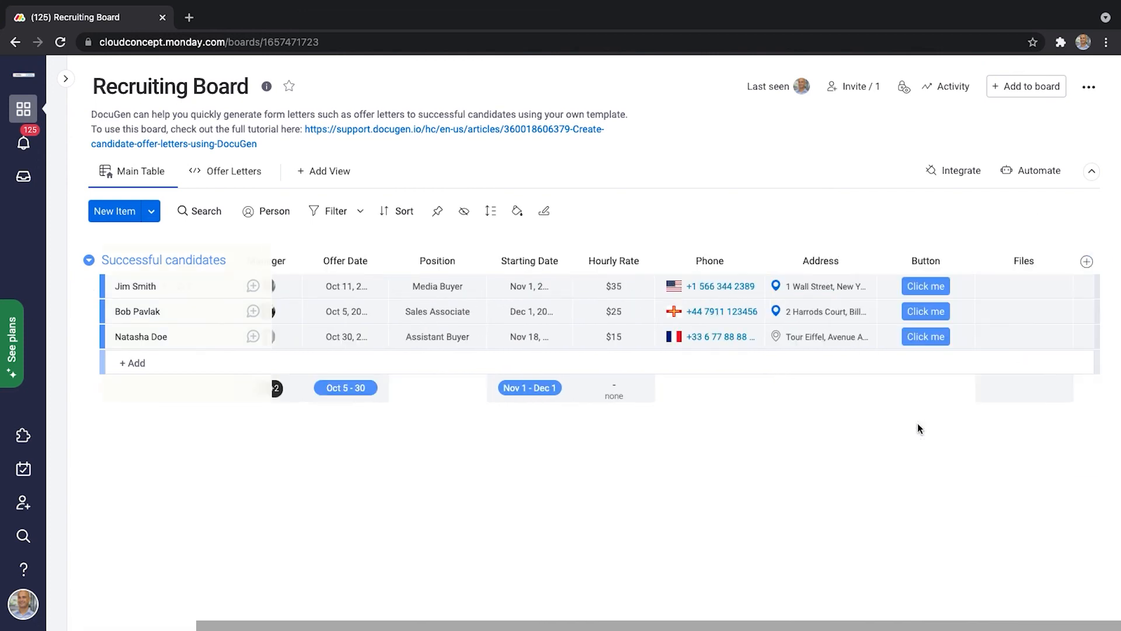
- Enable attaching generated documents to the Files column in the Offer Letters view's delivery options
{"action": "left_click", "coordinate": [228, 171]}
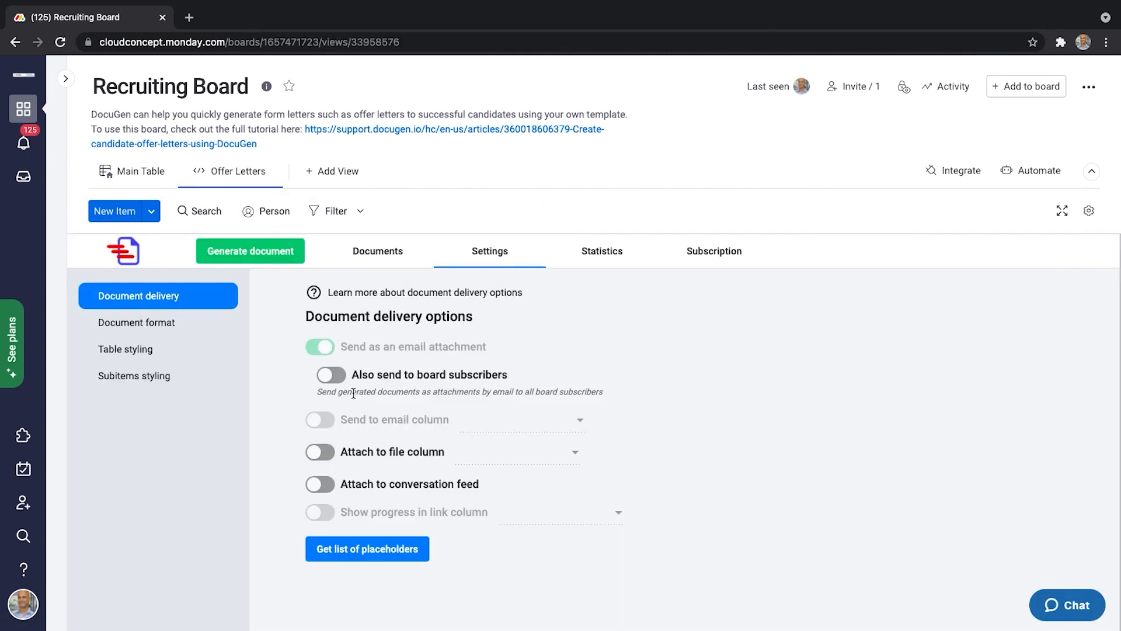
{"action": "left_click", "coordinate": [318, 456]}
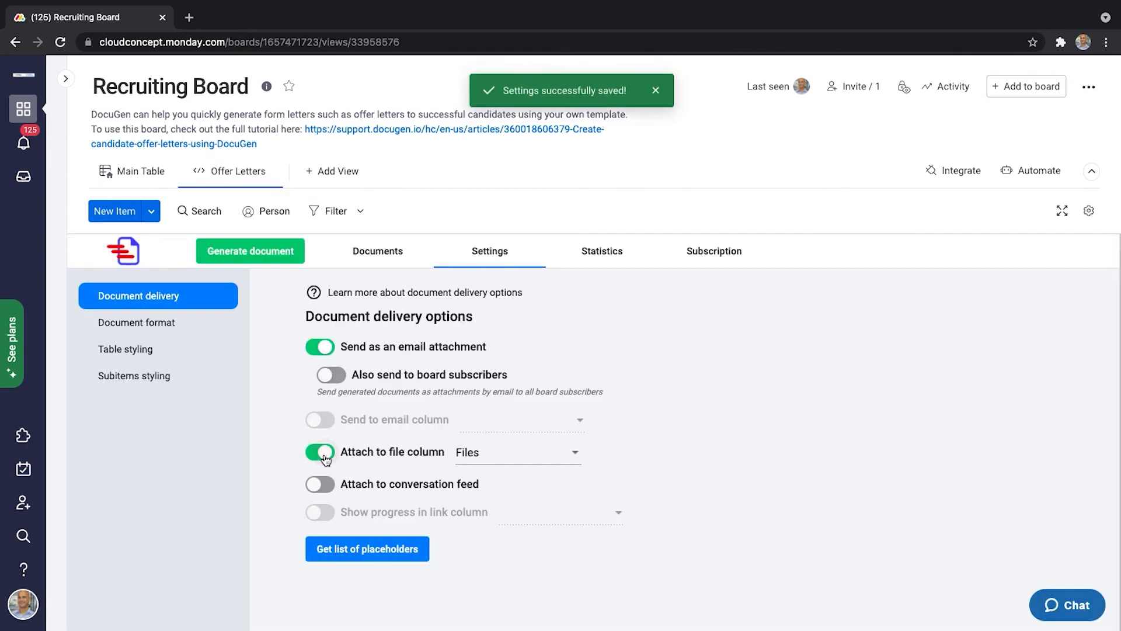
- Generate the first candidate's offer letter from the Main Table and review the Word document attached in its Files column
{"action": "left_click", "coordinate": [126, 182]}
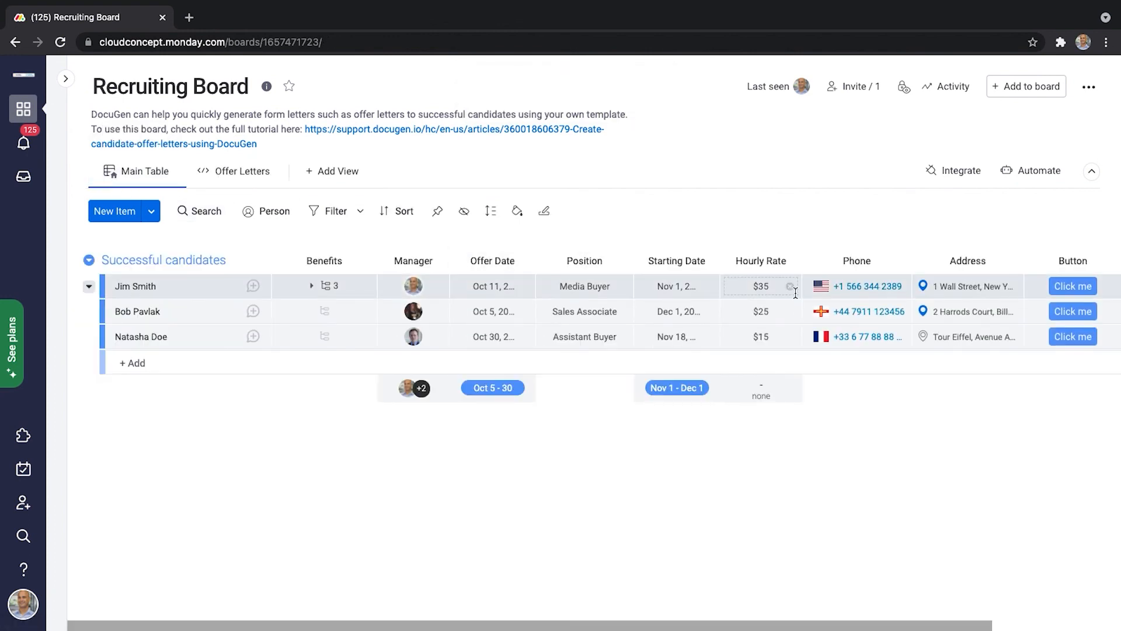
{"action": "scroll", "coordinate": [1086, 325], "scroll_direction": "right", "scroll_amount": 3}
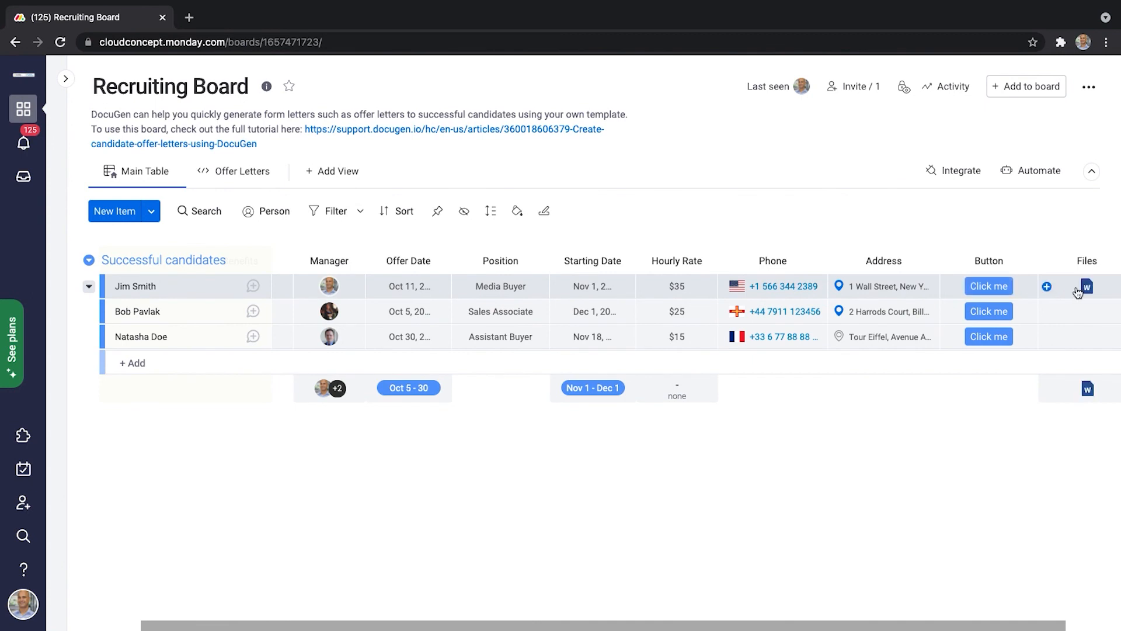
{"action": "left_click", "coordinate": [1085, 286]}
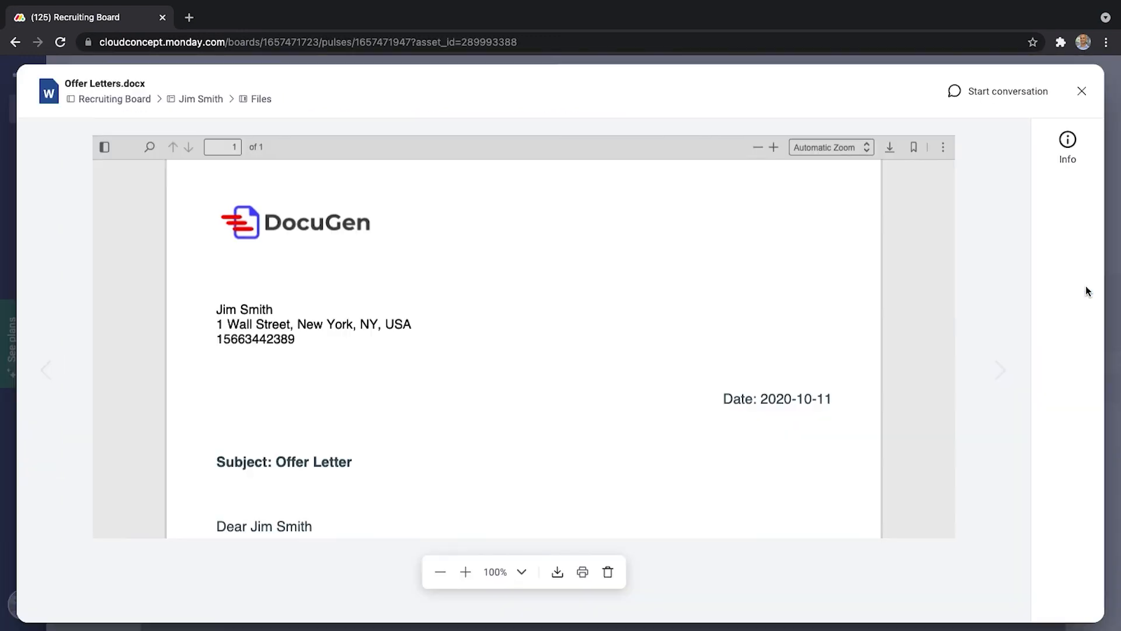
{"action": "scroll", "coordinate": [766, 291], "scroll_direction": "down", "scroll_amount": 4}
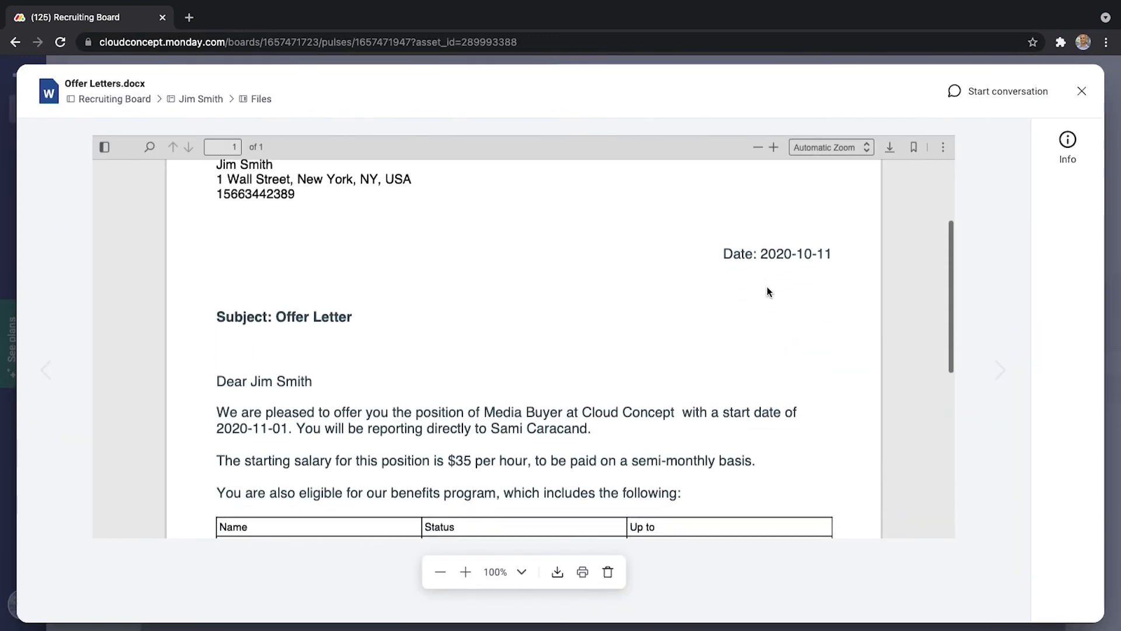
{"action": "scroll", "coordinate": [766, 286], "scroll_direction": "down", "scroll_amount": 3}
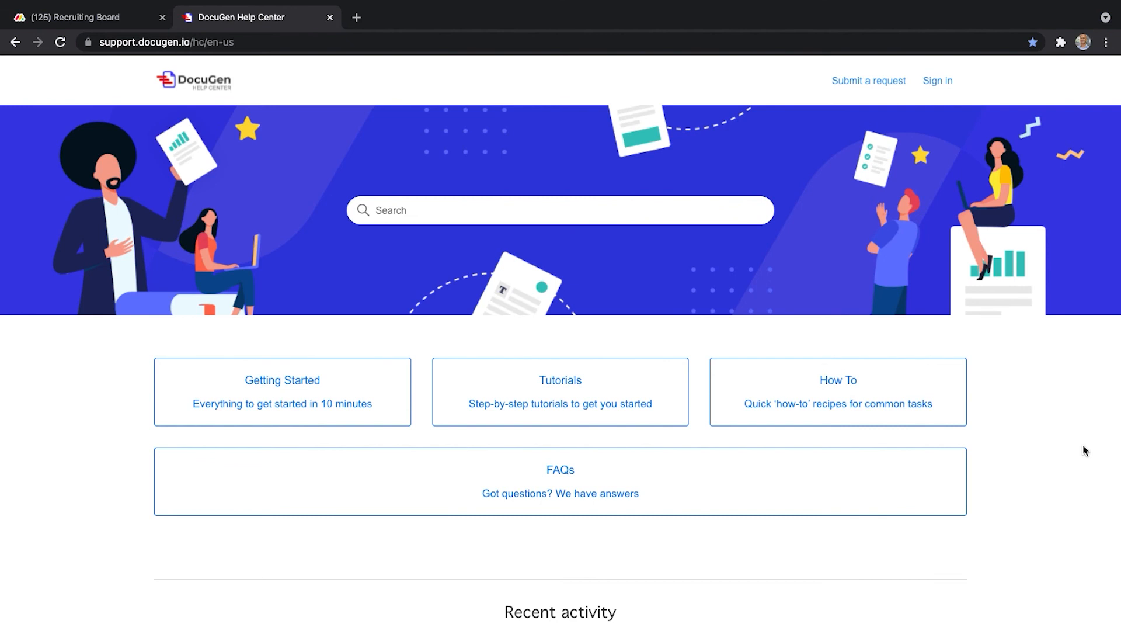
- Look over the Getting Started articles in the DocuGen Help Center and return to its home page
{"action": "left_click", "coordinate": [280, 382]}
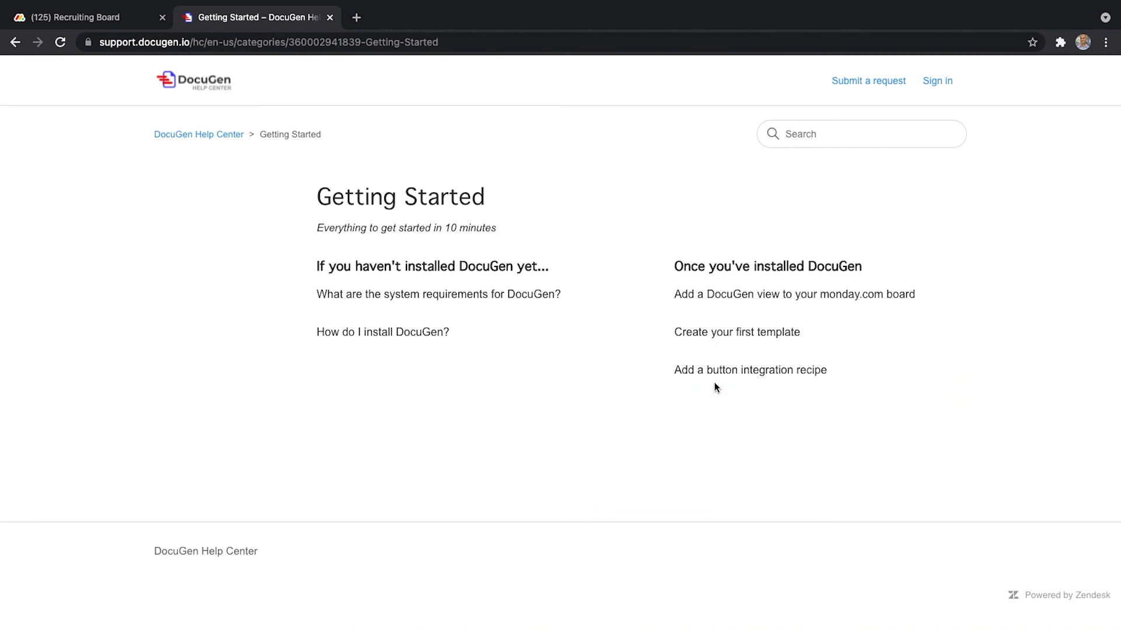
{"action": "left_click", "coordinate": [15, 42]}
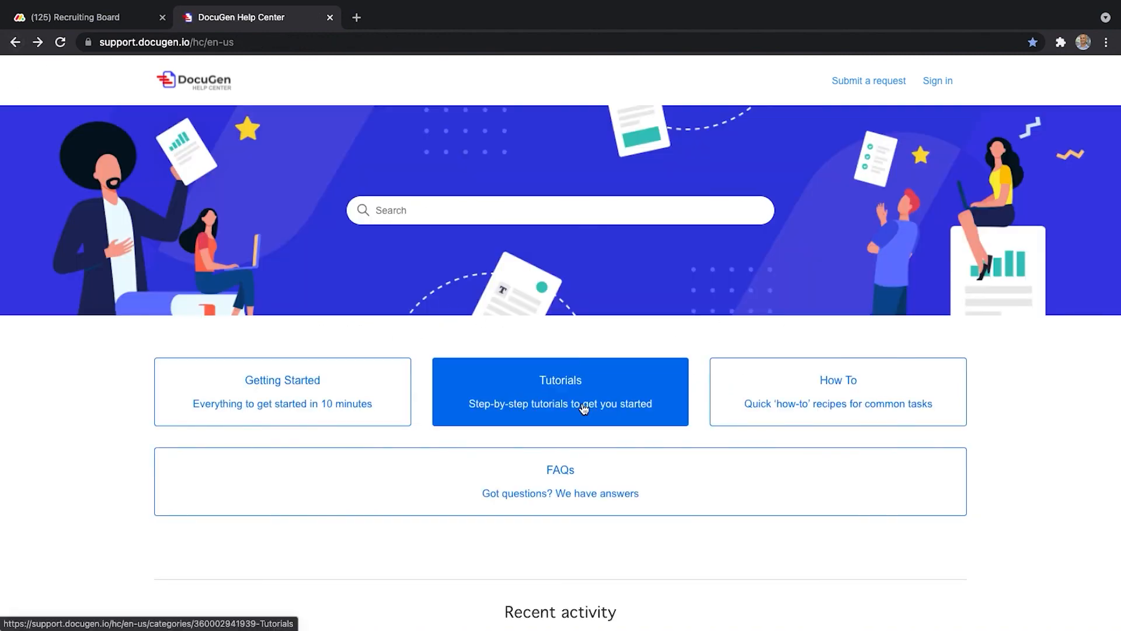